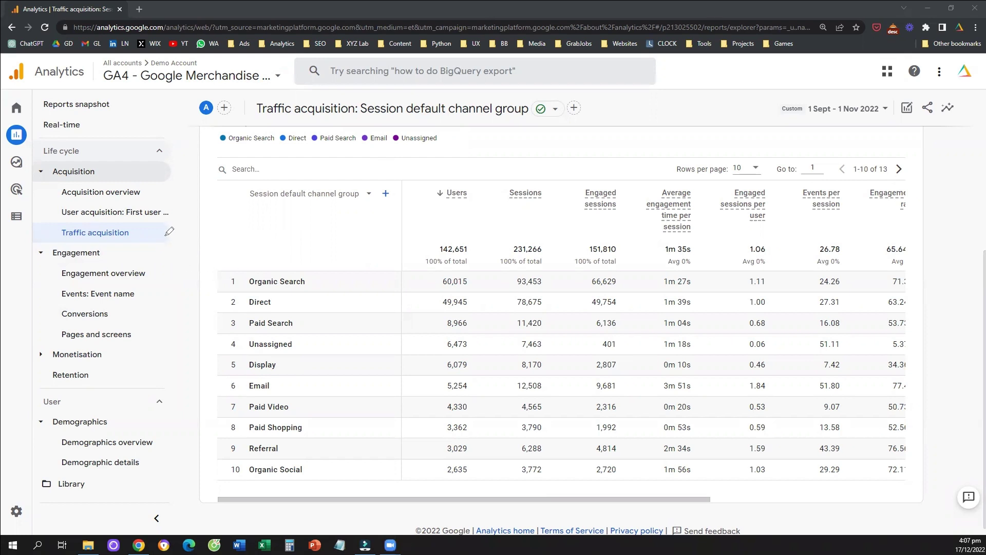
{"action": "mouse_move", "coordinate": [161, 226]}
{"action": "left_mouse_down"}
{"action": "mouse_move", "coordinate": [211, 259]}
{"action": "mouse_move", "coordinate": [199, 277]}
{"action": "mouse_move", "coordinate": [213, 314]}
{"action": "mouse_move", "coordinate": [206, 325]}
{"action": "left_mouse_up"}
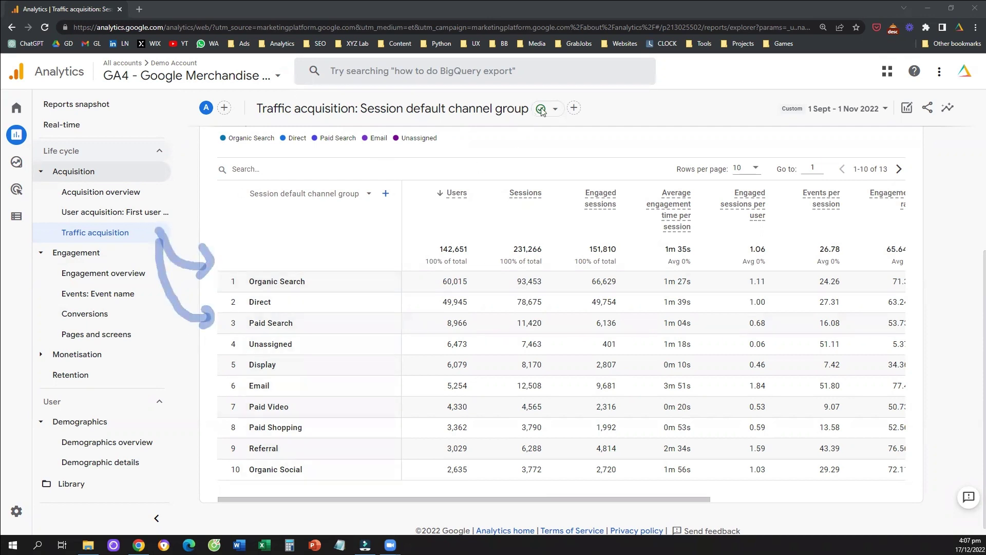
{"action": "left_click", "coordinate": [203, 259]}
{"action": "left_click", "coordinate": [203, 312]}
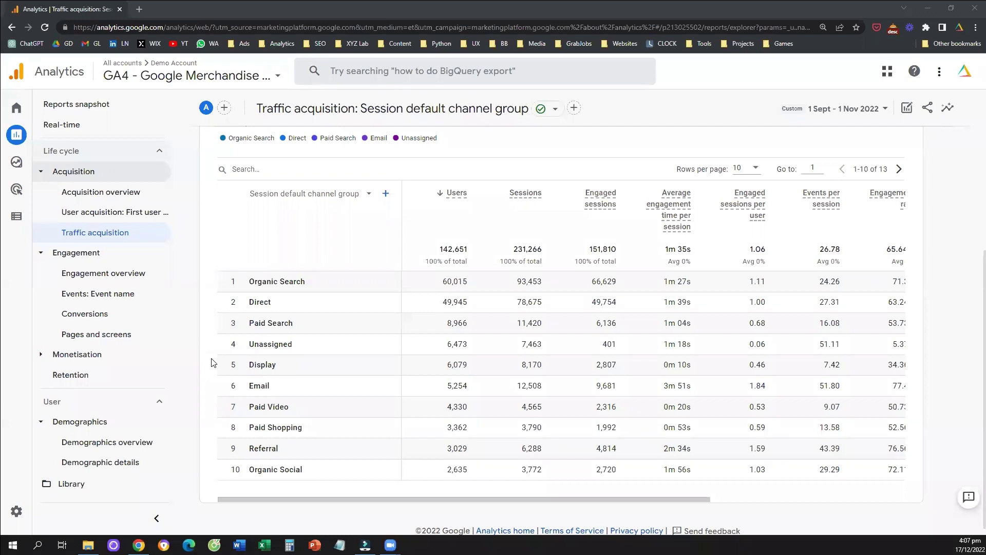
{"action": "scroll", "coordinate": [210, 364], "scroll_direction": "down", "scroll_amount": 1}
{"action": "scroll", "coordinate": [208, 369], "scroll_direction": "up", "scroll_amount": 5}
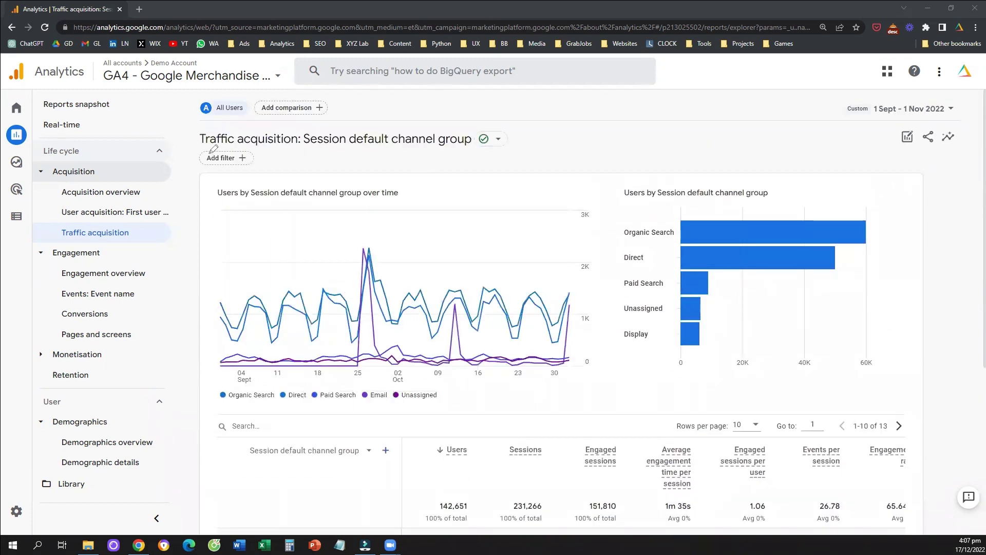
{"action": "left_click_drag", "start_coordinate": [194, 148], "coordinate": [192, 165]}
{"action": "left_click_drag", "start_coordinate": [266, 149], "coordinate": [265, 172]}
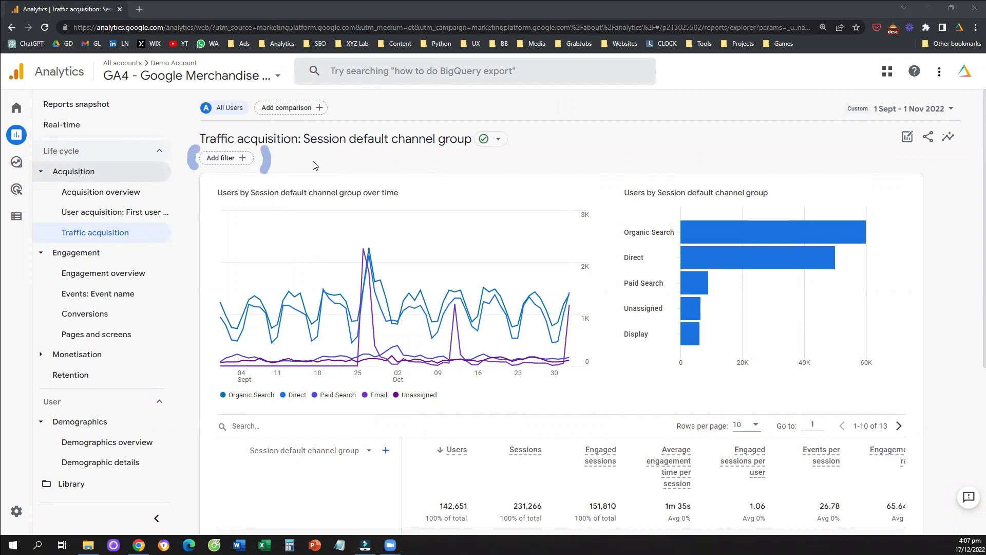
- Start a report filter for the Traffic acquisition report that includes the Town/City dimension
{"action": "left_click", "coordinate": [241, 159]}
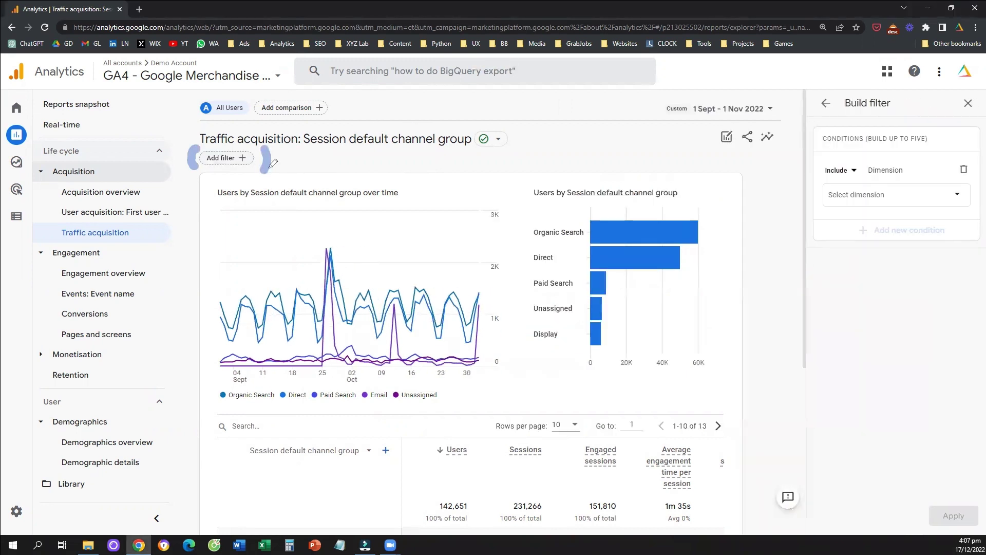
{"action": "mouse_move", "coordinate": [269, 163]}
{"action": "left_mouse_down"}
{"action": "mouse_move", "coordinate": [794, 180]}
{"action": "mouse_move", "coordinate": [781, 199]}
{"action": "left_mouse_up"}
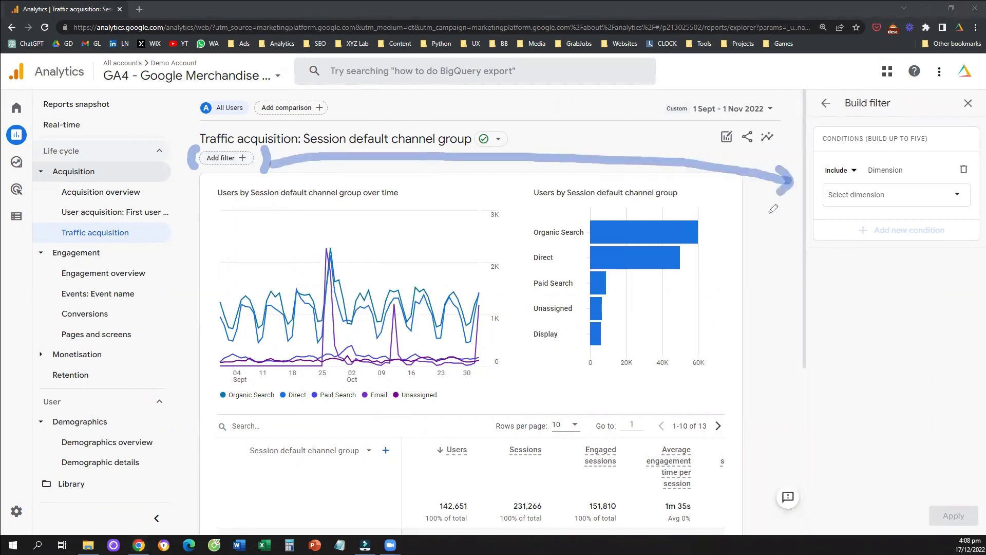
{"action": "left_click", "coordinate": [885, 200]}
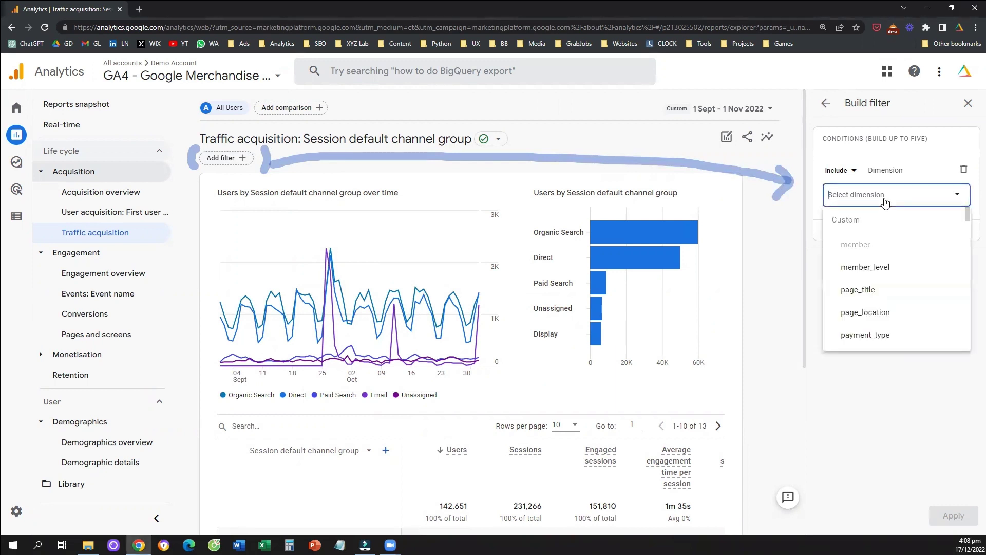
{"action": "type", "text": "city"}
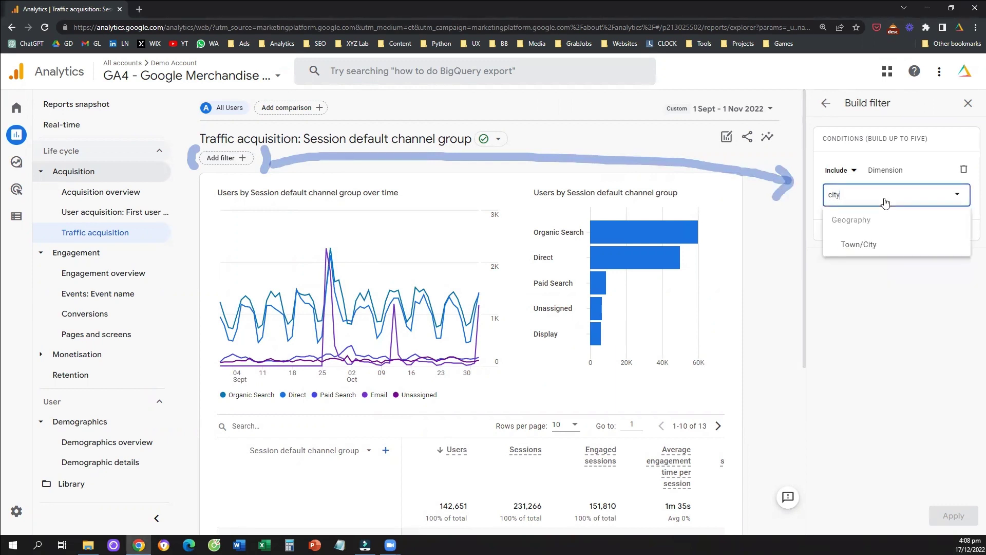
{"action": "left_click", "coordinate": [868, 245]}
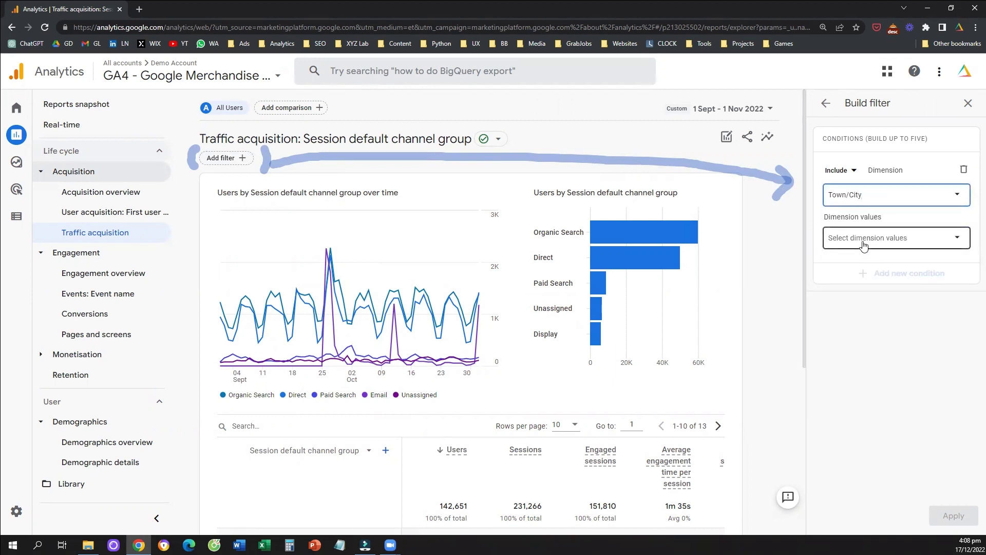
- Set the Town/City filter value to Mumbai and apply the filter to the report
{"action": "left_click", "coordinate": [878, 238]}
{"action": "type", "text": "mum"}
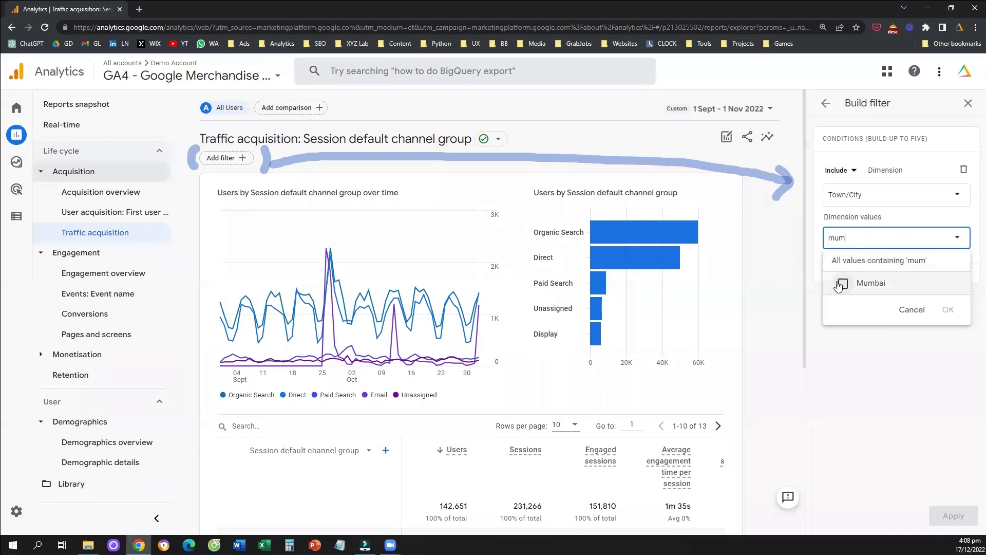
{"action": "left_click", "coordinate": [841, 283]}
{"action": "left_click", "coordinate": [947, 309]}
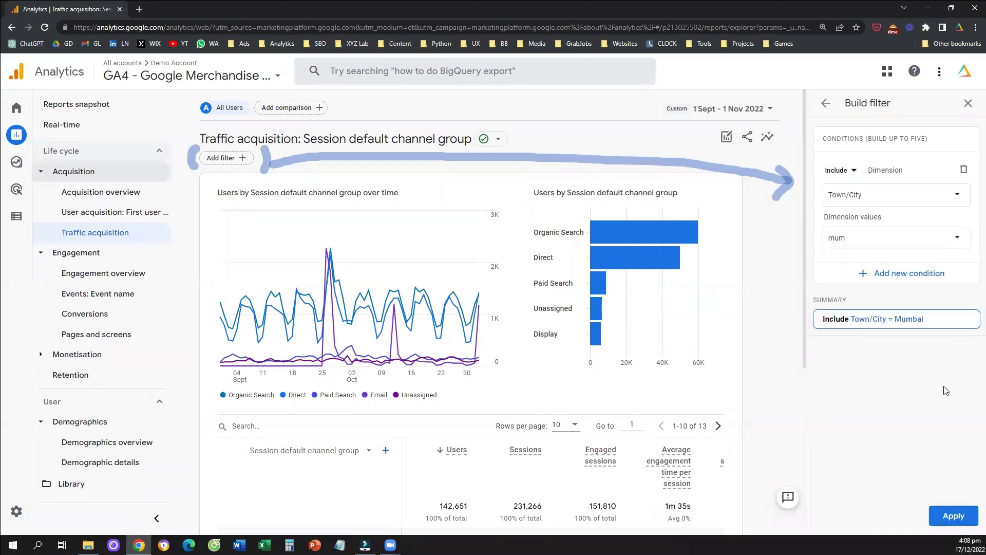
{"action": "left_click", "coordinate": [953, 515]}
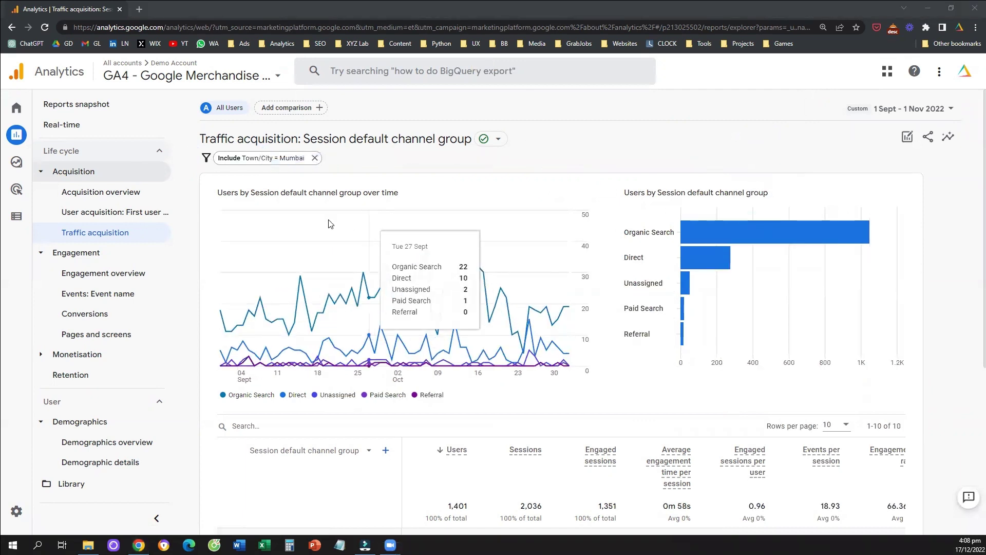
- Review the channel group table for Mumbai traffic and remove the Town/City filter
{"action": "scroll", "coordinate": [339, 308], "scroll_direction": "down", "scroll_amount": 4}
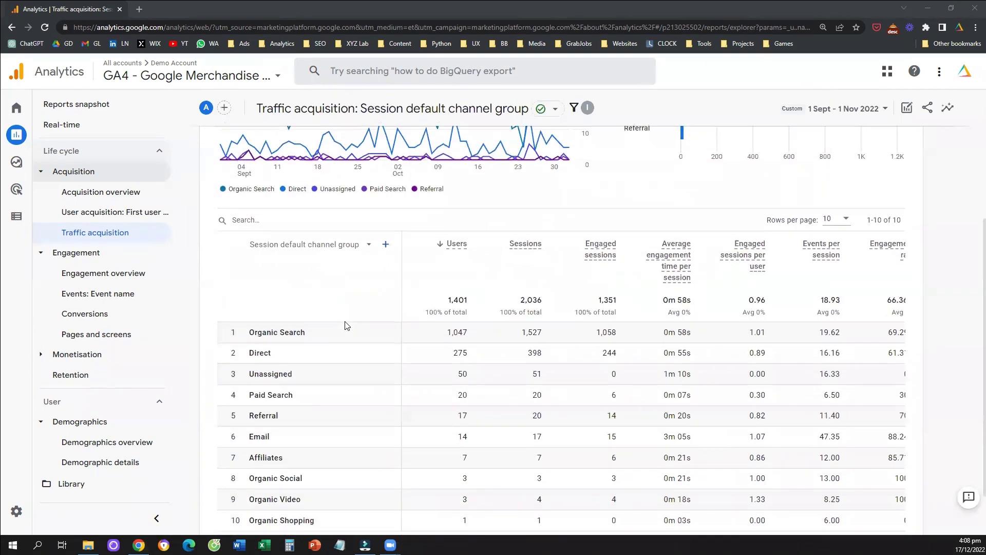
{"action": "scroll", "coordinate": [347, 325], "scroll_direction": "down", "scroll_amount": 1}
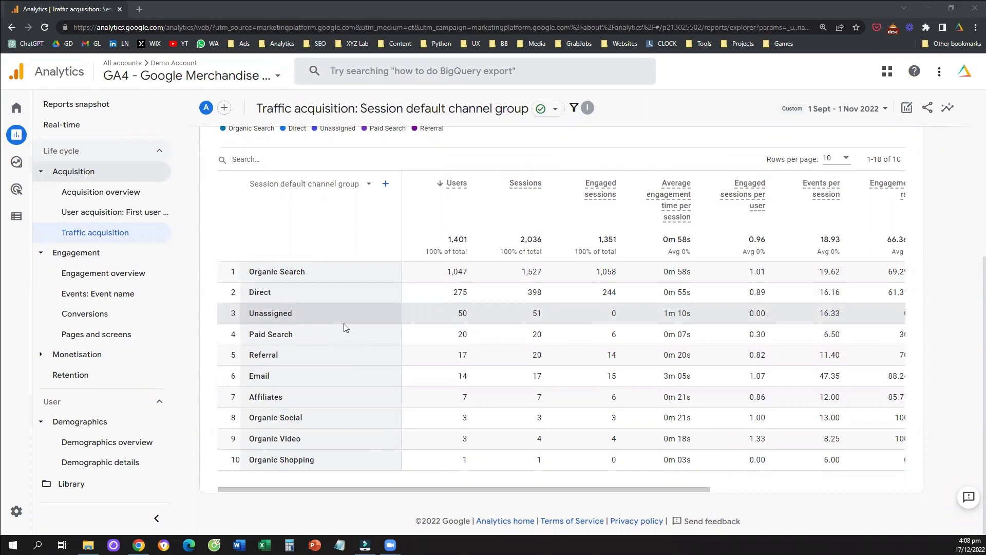
{"action": "scroll", "coordinate": [344, 326], "scroll_direction": "up", "scroll_amount": 5}
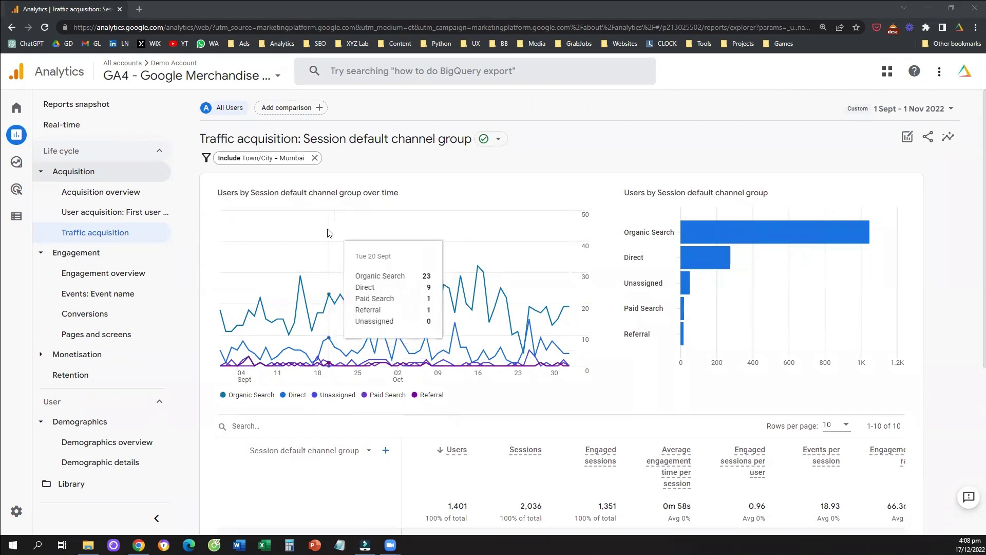
{"action": "left_click", "coordinate": [314, 158]}
- Start a new filter for the Traffic acquisition report that includes the Device category dimension
{"action": "scroll", "coordinate": [188, 255], "scroll_direction": "down", "scroll_amount": 3}
{"action": "scroll", "coordinate": [188, 254], "scroll_direction": "down", "scroll_amount": 3}
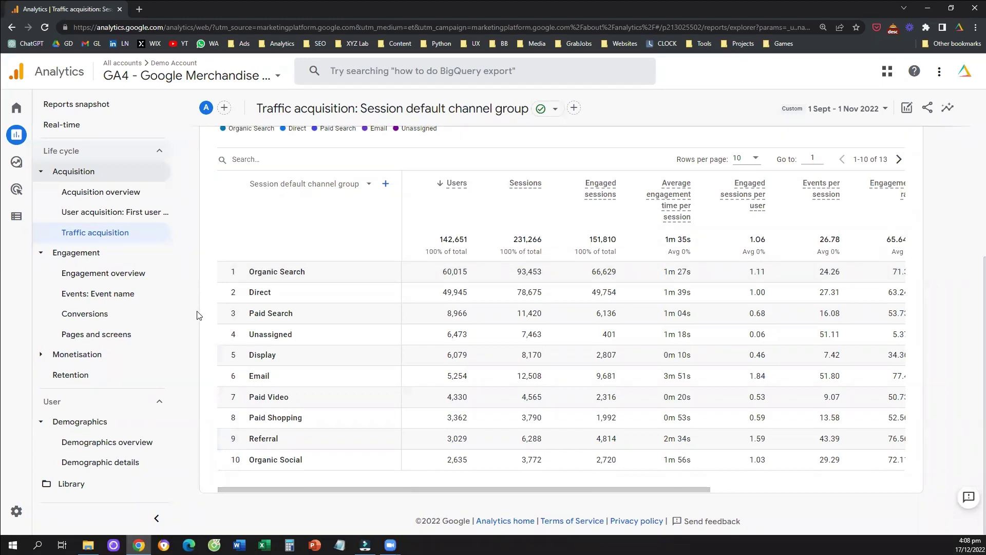
{"action": "scroll", "coordinate": [199, 315], "scroll_direction": "up", "scroll_amount": 5}
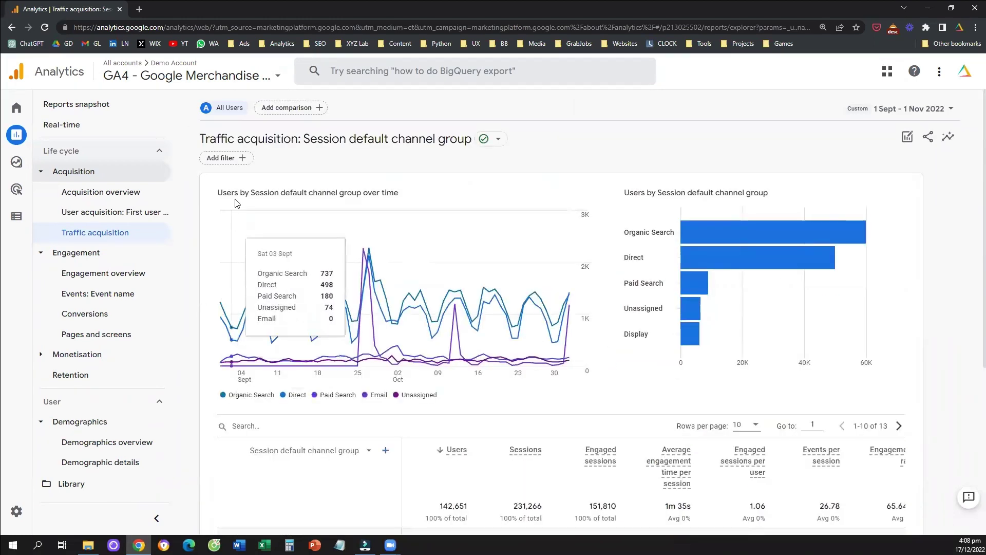
{"action": "left_click", "coordinate": [233, 159]}
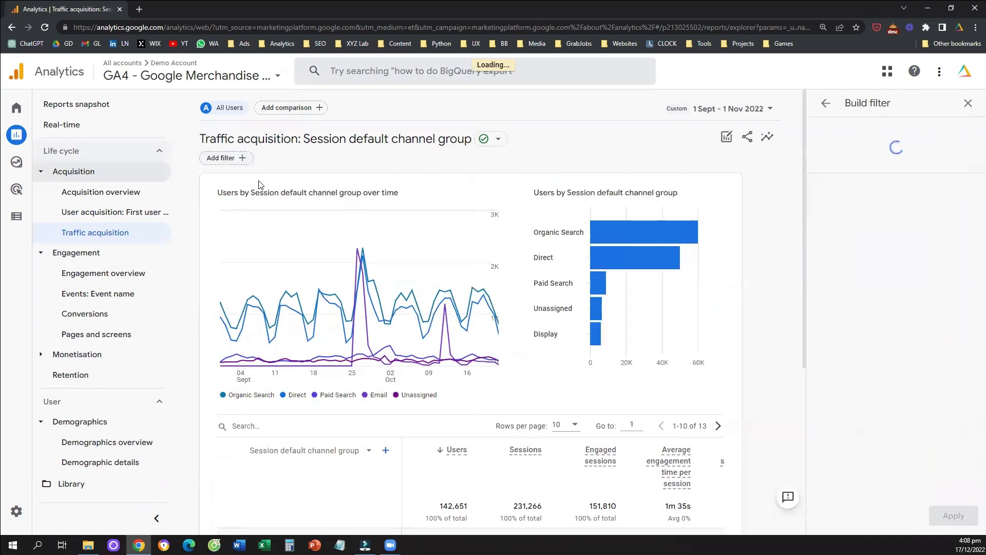
{"action": "left_click", "coordinate": [862, 195]}
{"action": "type", "text": "d"}
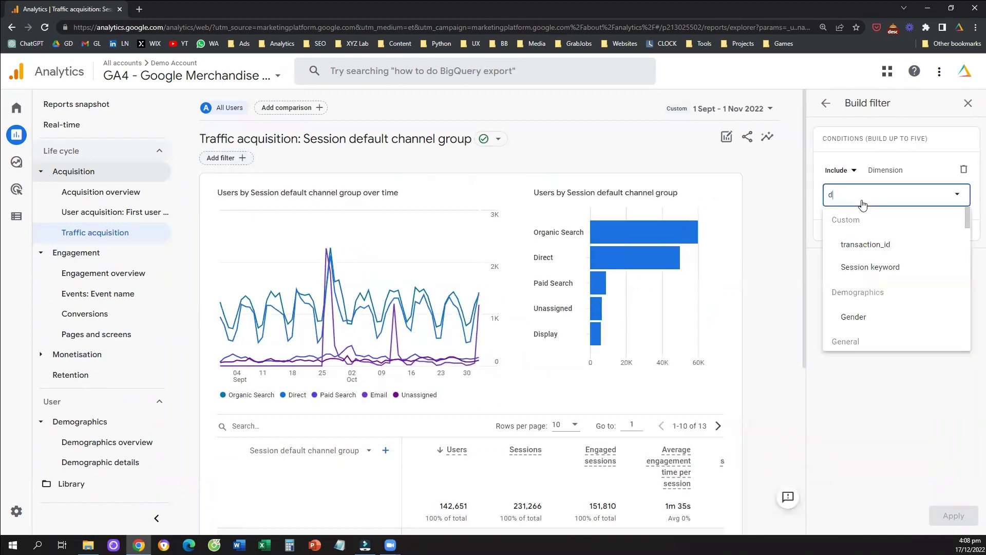
{"action": "type", "text": "evice"}
{"action": "left_click", "coordinate": [861, 203]}
{"action": "left_click", "coordinate": [860, 205]}
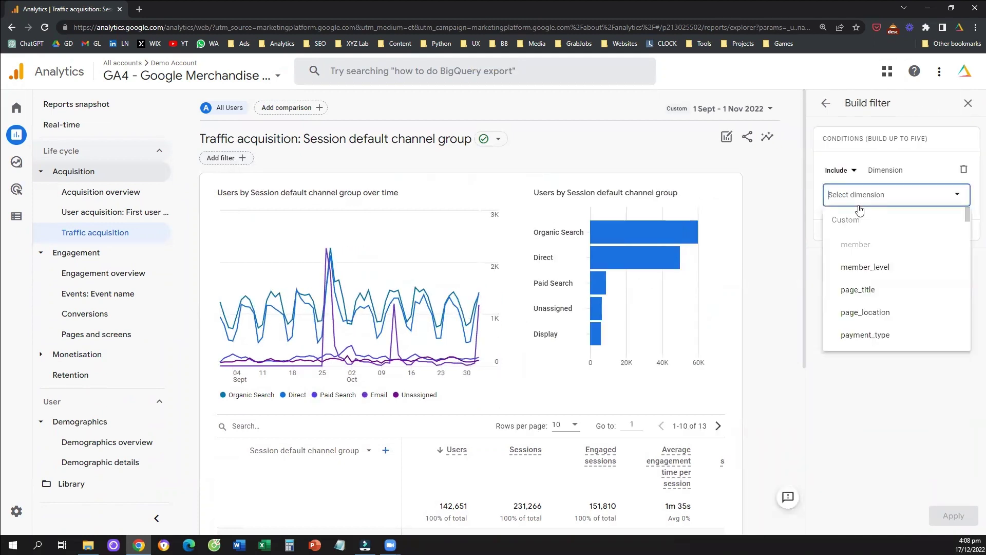
{"action": "type", "text": "device"}
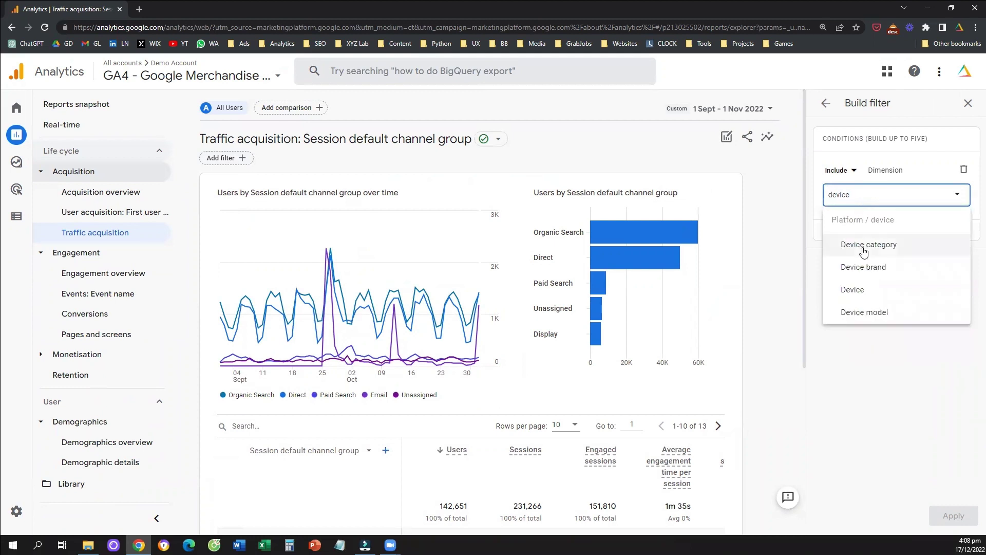
{"action": "left_click", "coordinate": [864, 246]}
- Set the Device category filter value to mobile and apply the filter to the report
{"action": "left_click", "coordinate": [861, 240]}
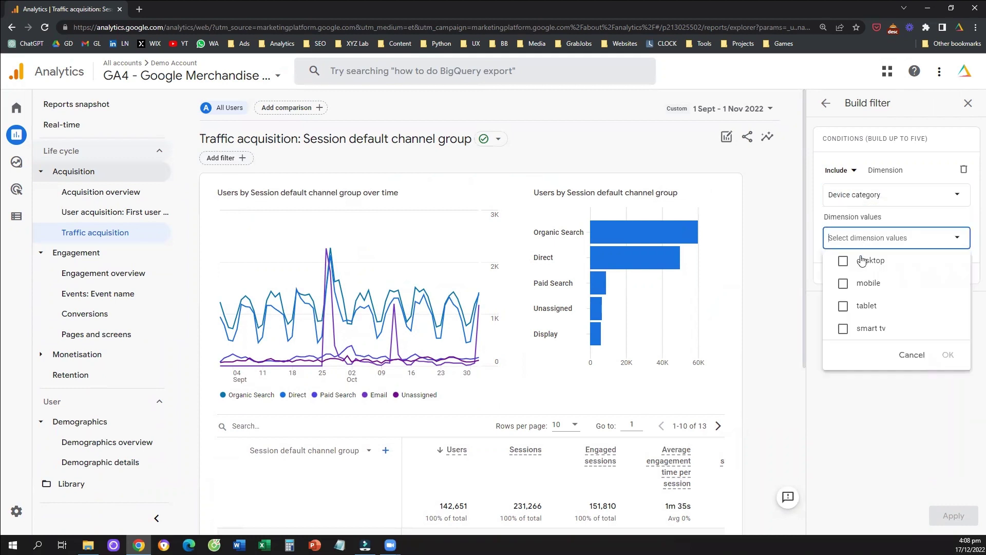
{"action": "left_click", "coordinate": [865, 284]}
{"action": "left_click", "coordinate": [948, 354]}
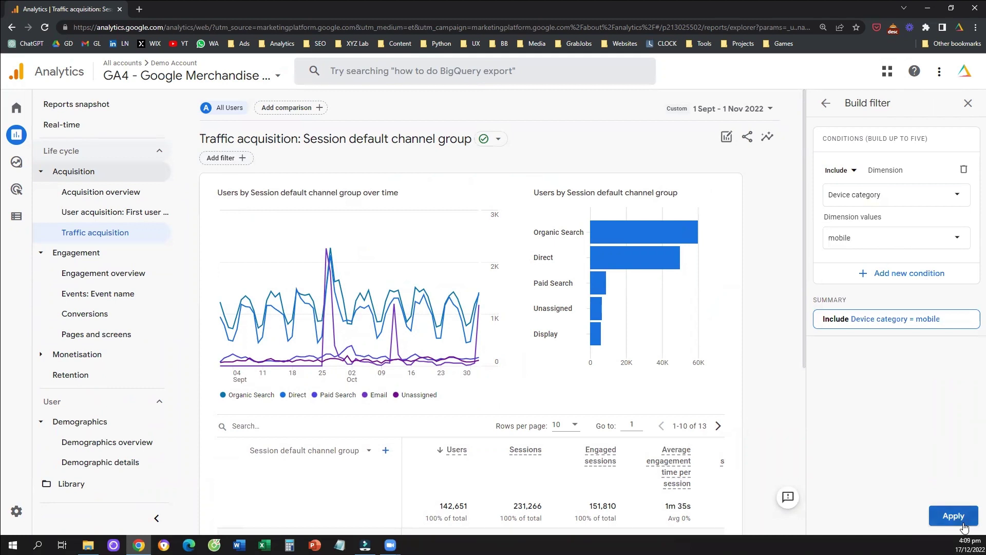
{"action": "left_click", "coordinate": [953, 515]}
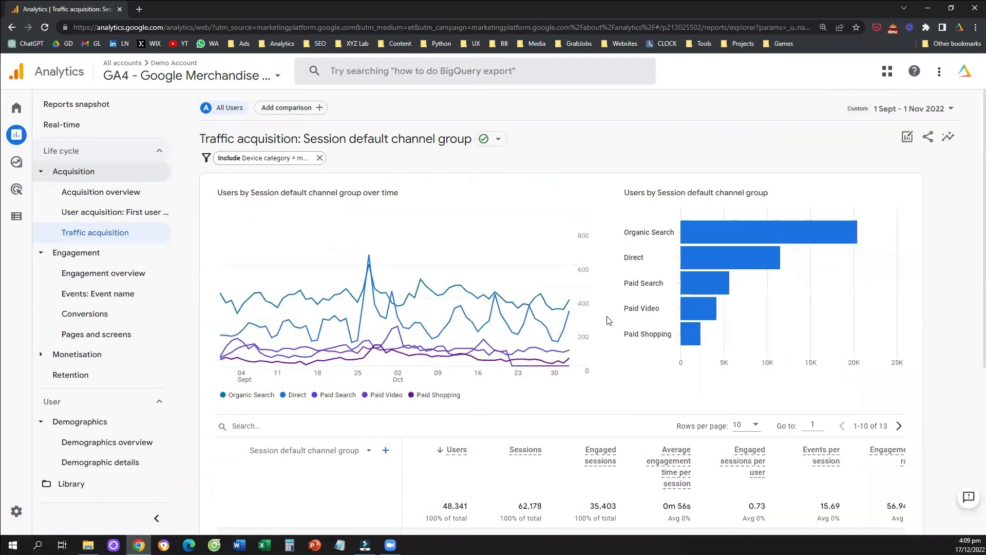
- Review the channel group table for mobile traffic and remove the Device category filter
{"action": "scroll", "coordinate": [462, 328], "scroll_direction": "down", "scroll_amount": 4}
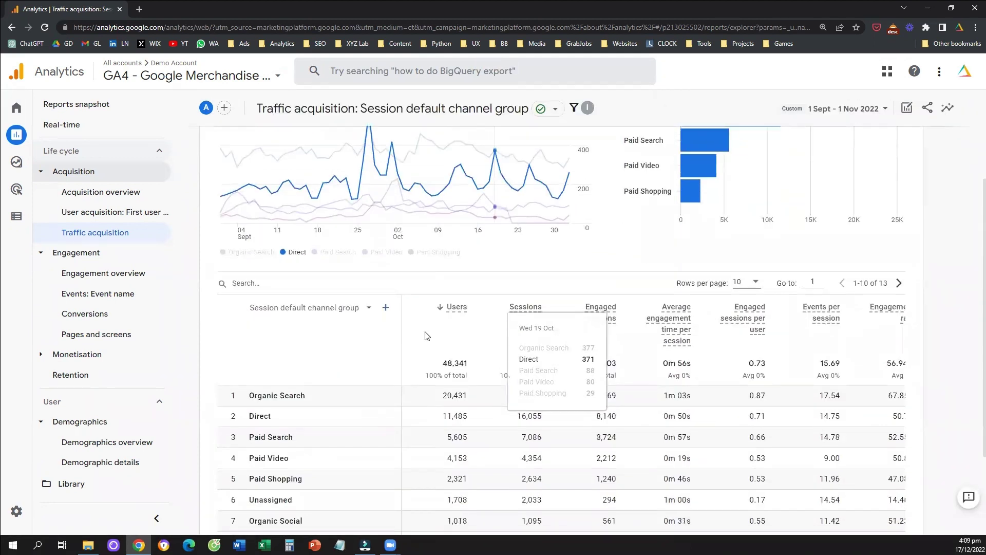
{"action": "scroll", "coordinate": [386, 322], "scroll_direction": "up", "scroll_amount": 1}
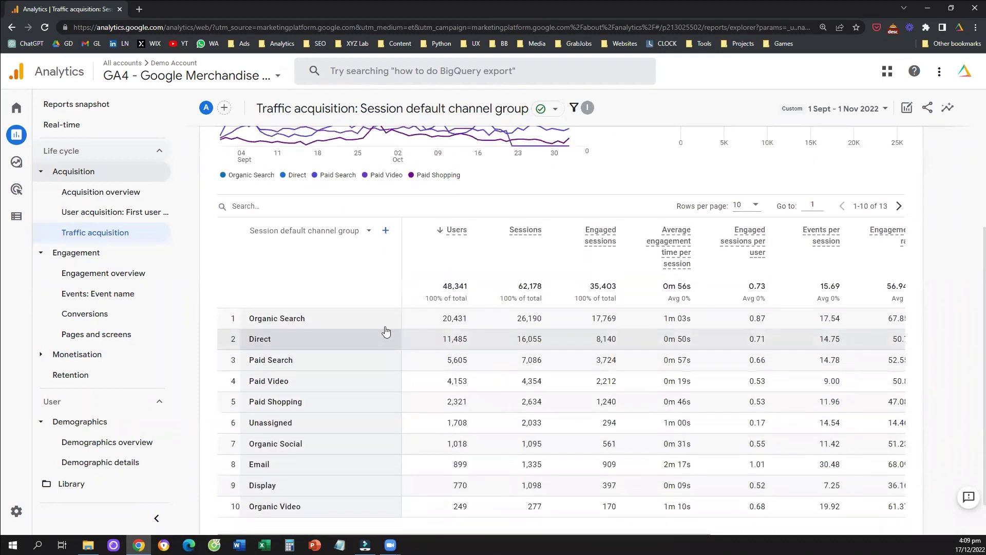
{"action": "scroll", "coordinate": [386, 331], "scroll_direction": "down", "scroll_amount": 1}
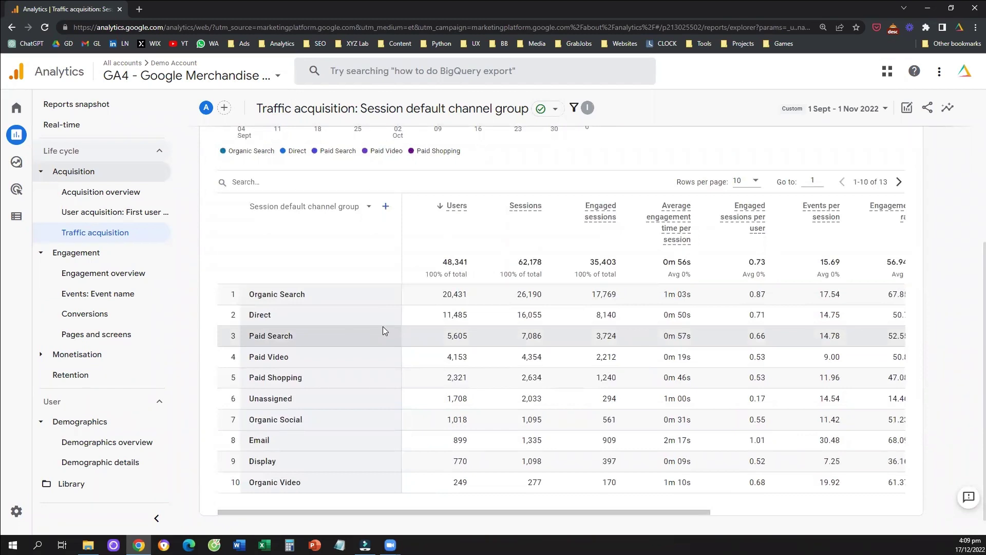
{"action": "scroll", "coordinate": [383, 330], "scroll_direction": "down", "scroll_amount": 1}
{"action": "scroll", "coordinate": [332, 295], "scroll_direction": "up", "scroll_amount": 3}
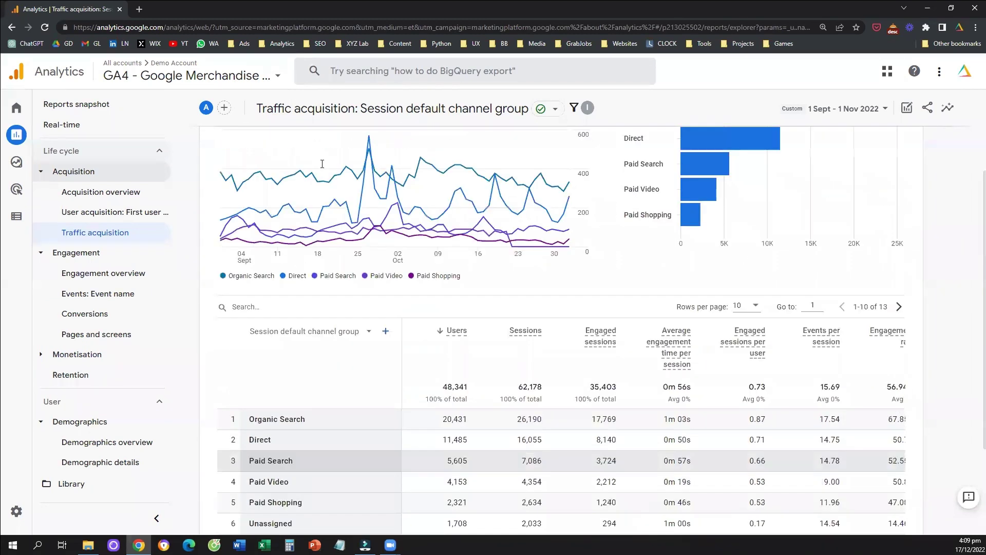
{"action": "scroll", "coordinate": [321, 163], "scroll_direction": "up", "scroll_amount": 3}
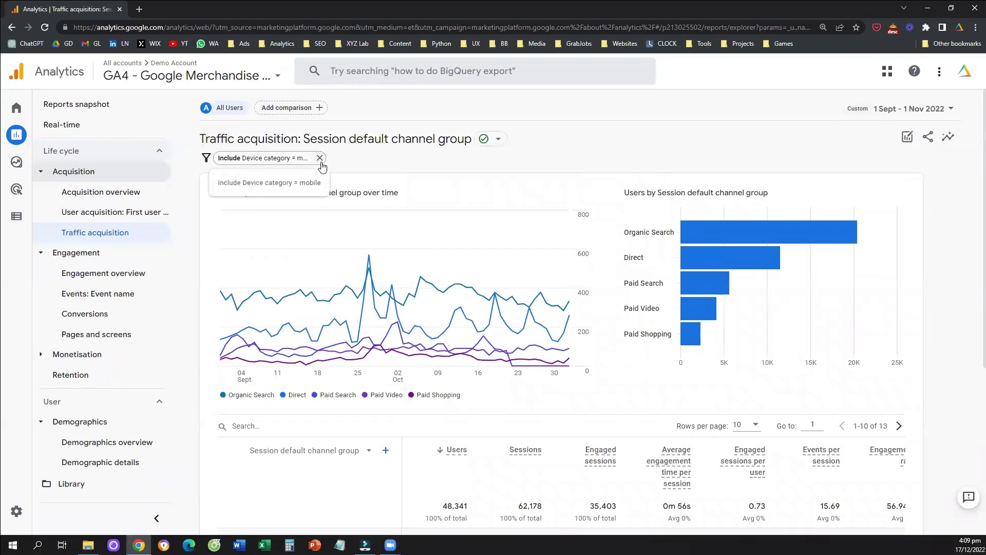
{"action": "left_click", "coordinate": [320, 160]}
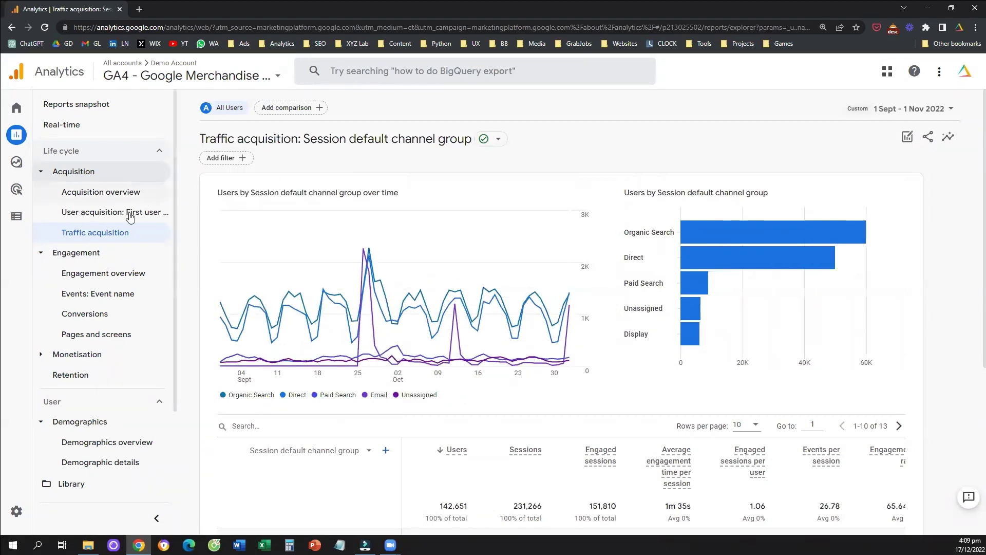
- Open the Demographic details report and change its primary dimension from Country to Town/City
{"action": "scroll", "coordinate": [143, 309], "scroll_direction": "down", "scroll_amount": 1}
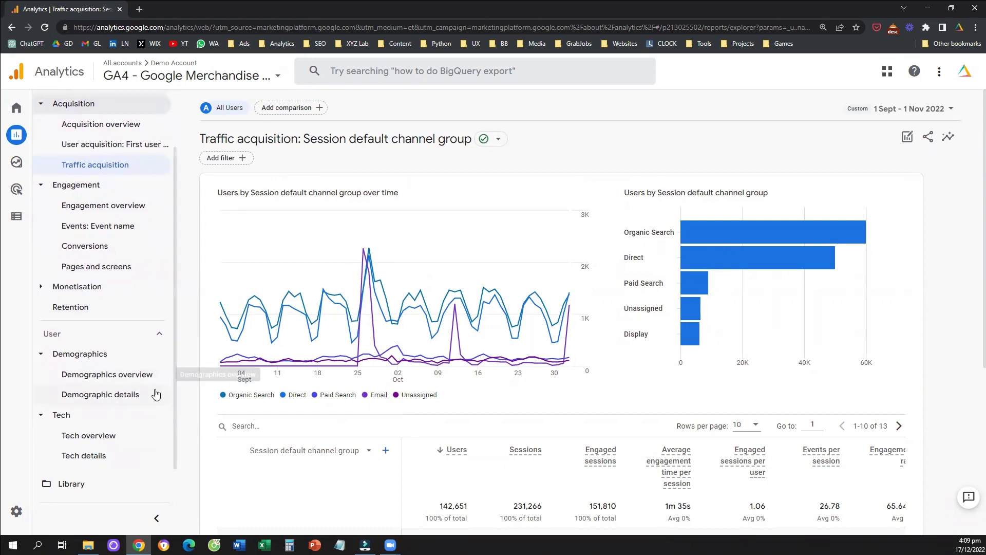
{"action": "left_click", "coordinate": [129, 397]}
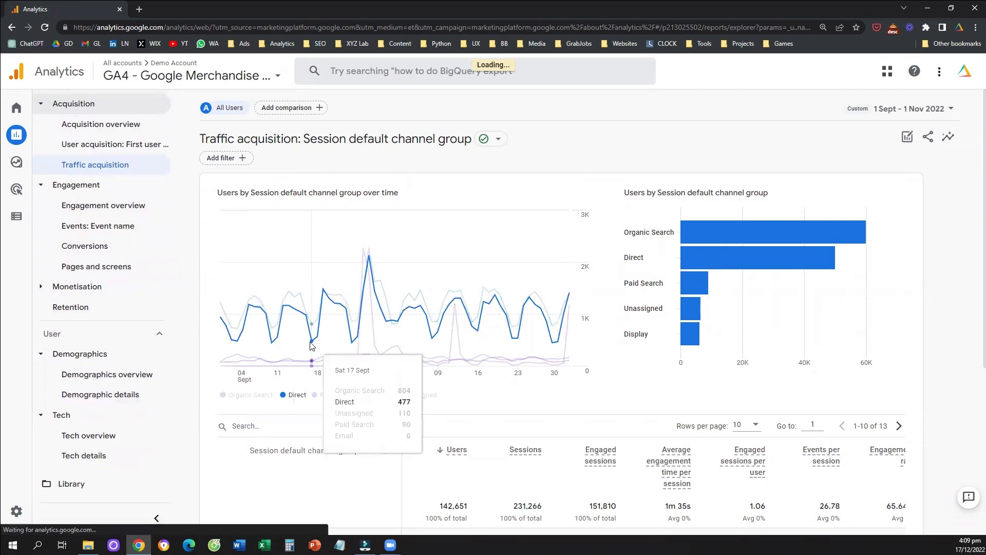
{"action": "scroll", "coordinate": [314, 357], "scroll_direction": "down", "scroll_amount": 3}
{"action": "scroll", "coordinate": [314, 356], "scroll_direction": "down", "scroll_amount": 2}
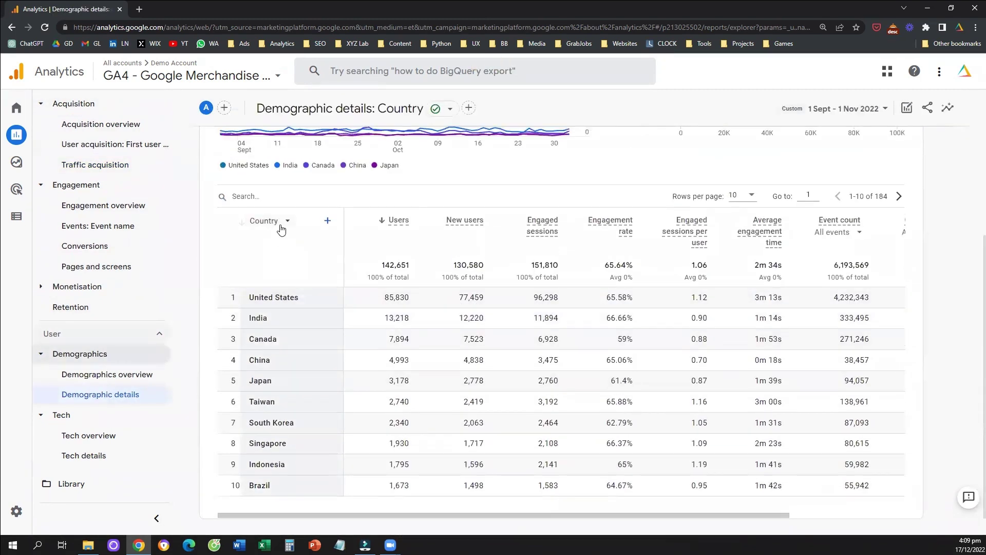
{"action": "left_click", "coordinate": [266, 222]}
{"action": "left_click", "coordinate": [277, 302]}
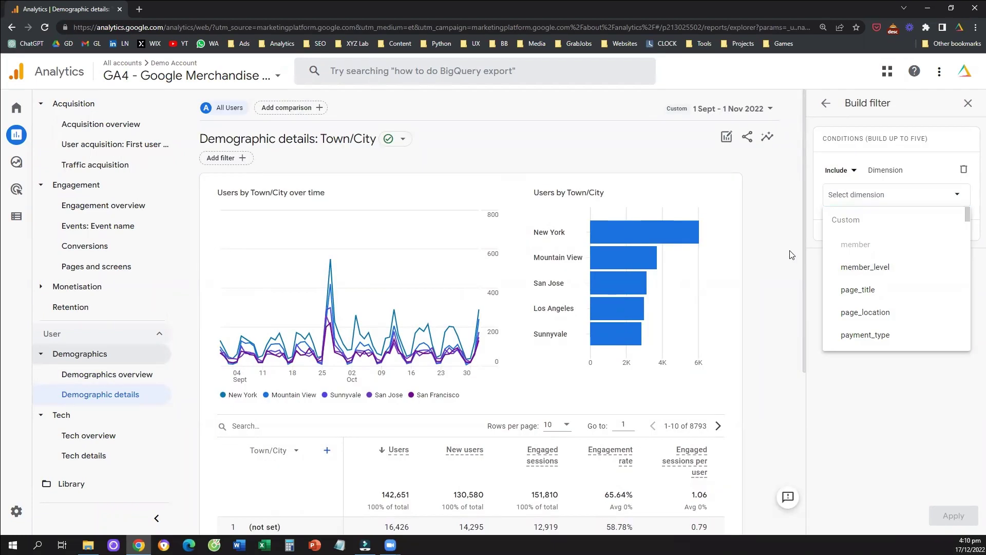
{"action": "left_click", "coordinate": [783, 260]}
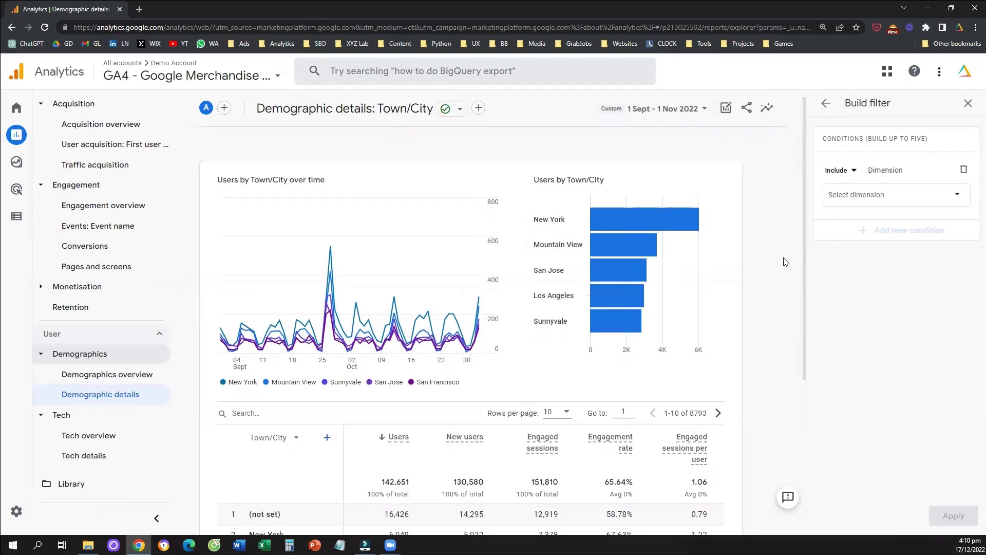
- Filter the Demographic details report to include only Session default channel group values of Organic Search
{"action": "scroll", "coordinate": [771, 269], "scroll_direction": "up", "scroll_amount": 2}
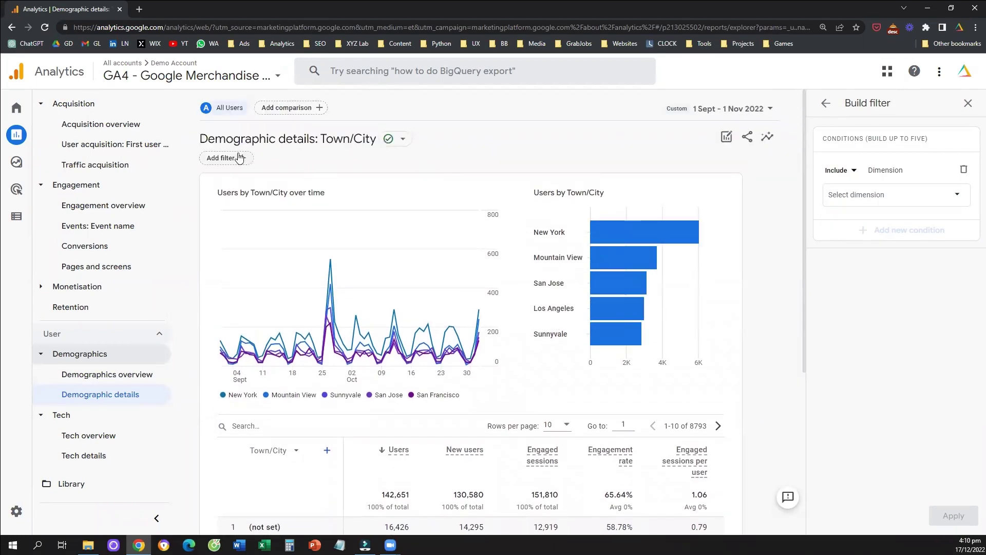
{"action": "left_click", "coordinate": [912, 204]}
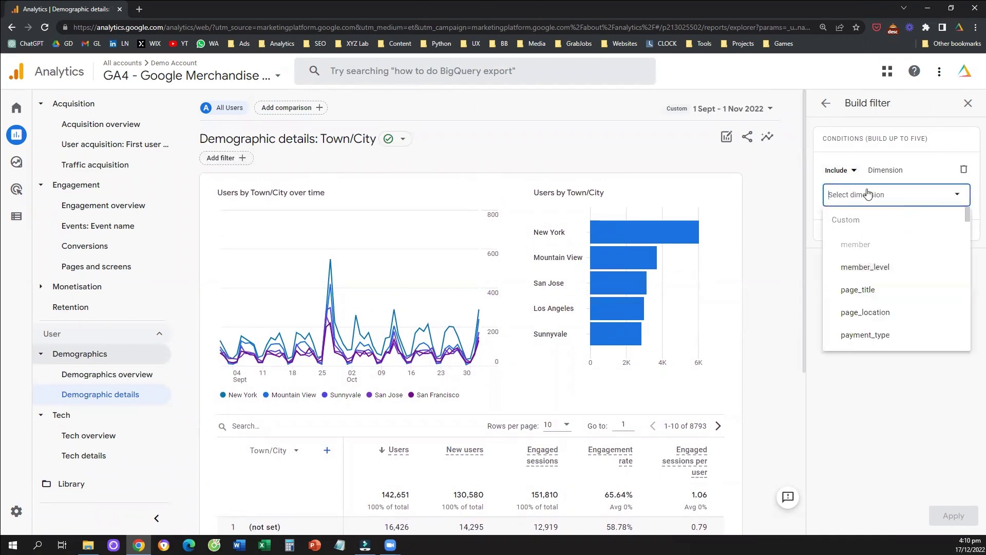
{"action": "type", "text": "chann"}
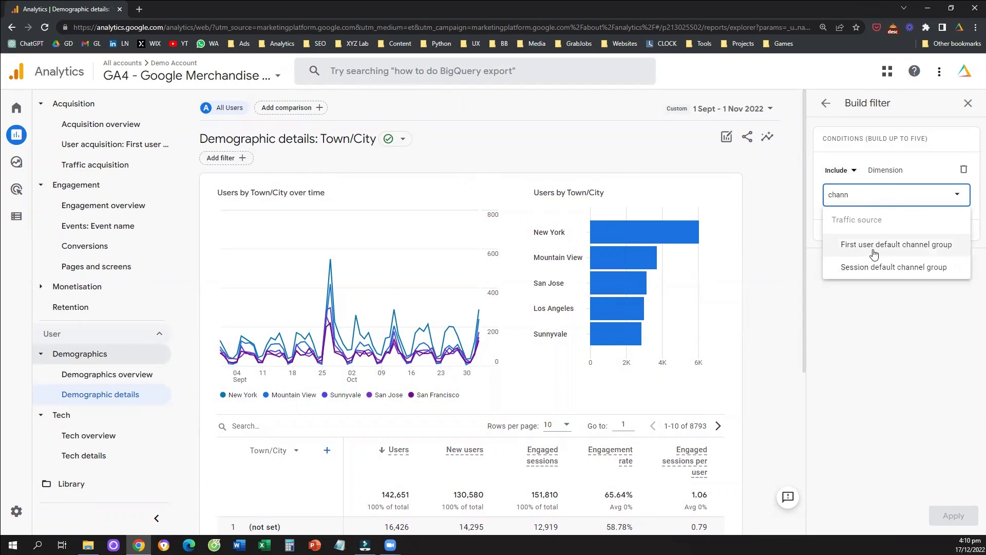
{"action": "left_click", "coordinate": [893, 267]}
{"action": "left_click", "coordinate": [881, 241]}
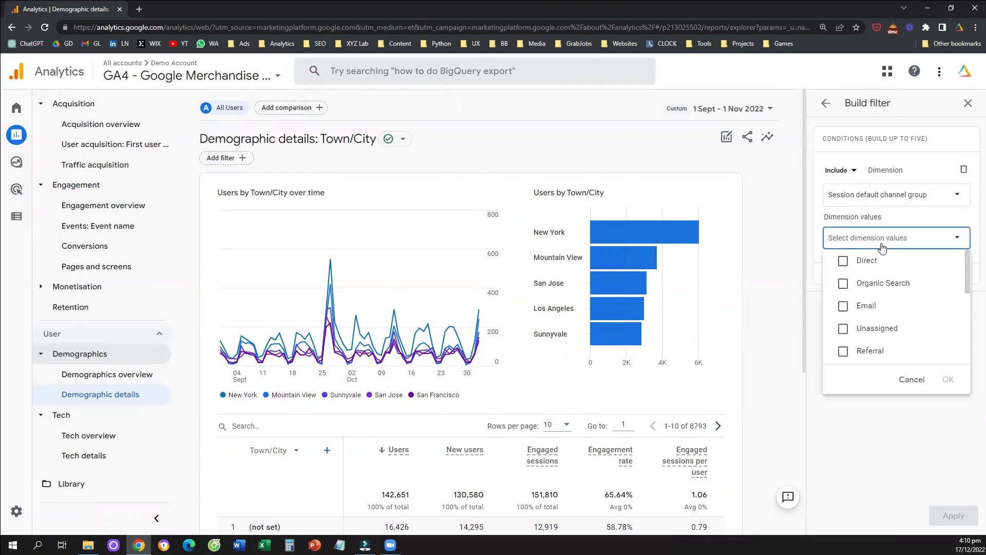
{"action": "left_click", "coordinate": [843, 284]}
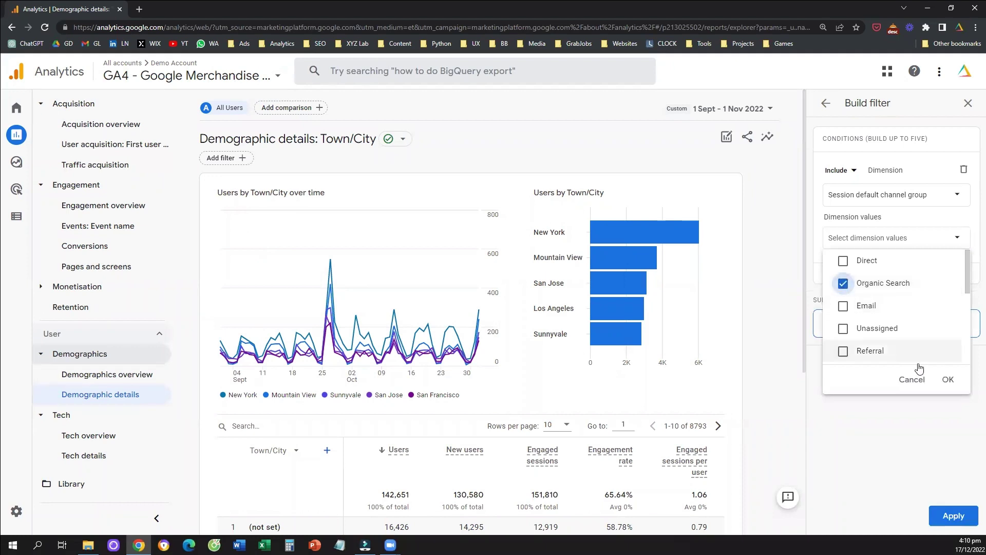
{"action": "left_click", "coordinate": [948, 379]}
{"action": "left_click", "coordinate": [951, 516]}
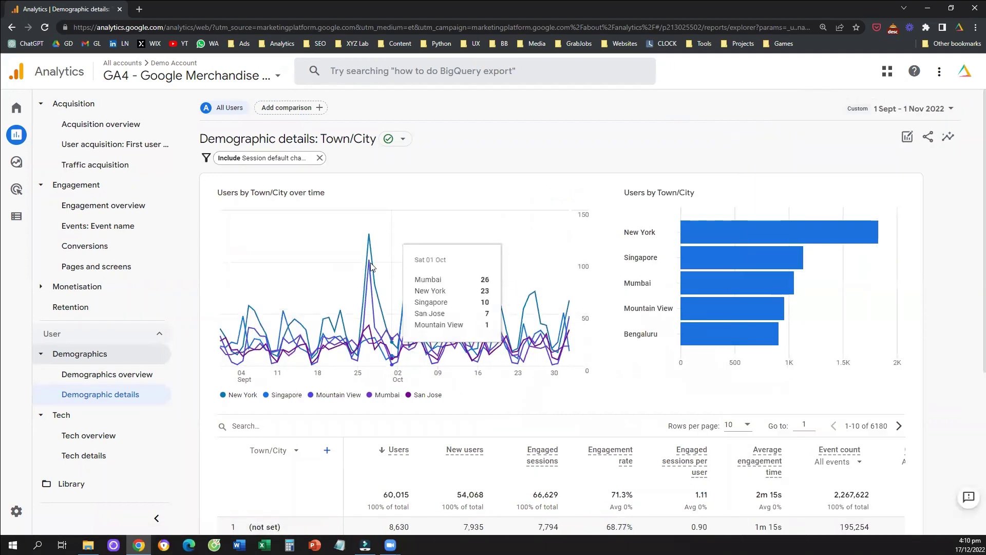
- Review the organic search figures by city and search the Town/City table for jakarta
{"action": "scroll", "coordinate": [335, 349], "scroll_direction": "down", "scroll_amount": 2}
{"action": "scroll", "coordinate": [335, 349], "scroll_direction": "down", "scroll_amount": 2}
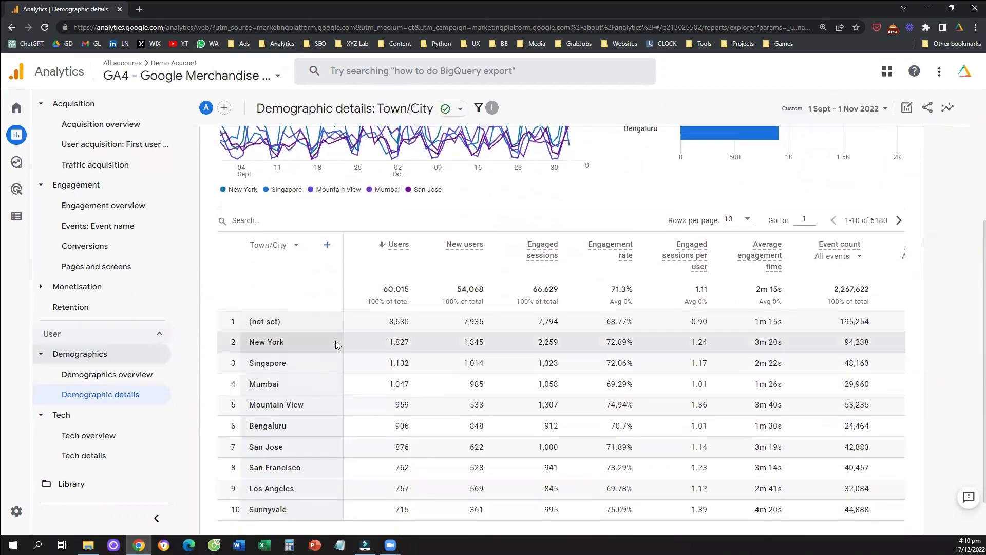
{"action": "scroll", "coordinate": [335, 344], "scroll_direction": "up", "scroll_amount": 4}
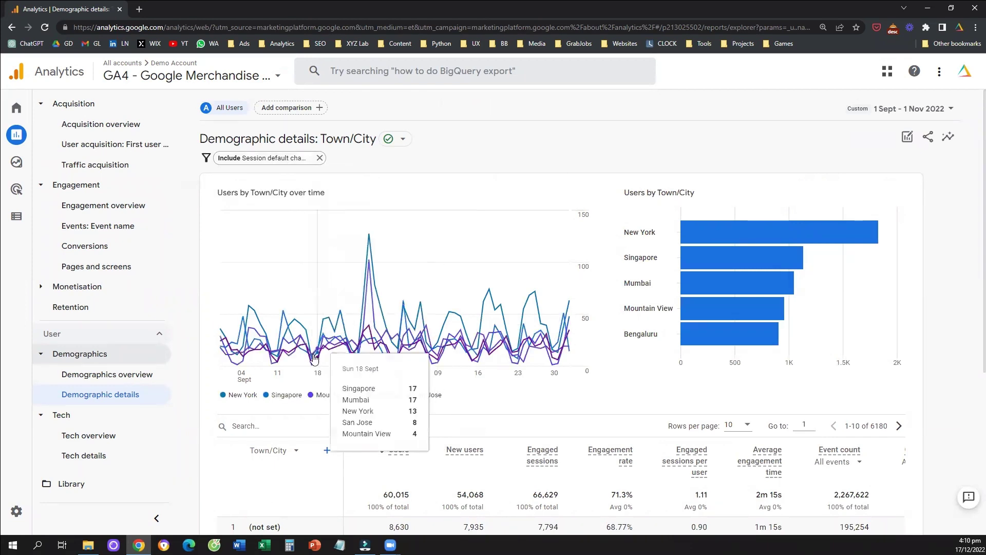
{"action": "scroll", "coordinate": [473, 326], "scroll_direction": "down", "scroll_amount": 5}
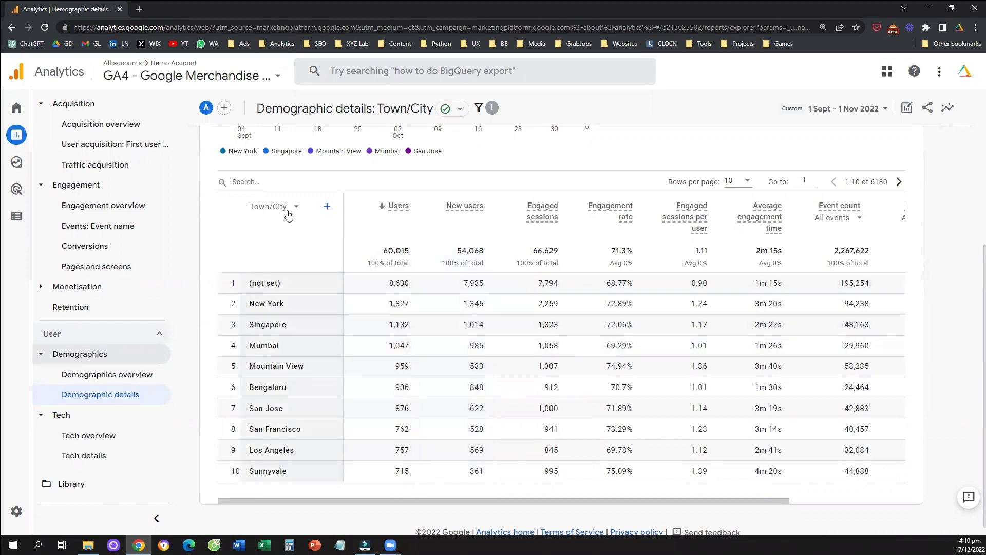
{"action": "left_click", "coordinate": [281, 189]}
{"action": "type", "text": "jakarta"}
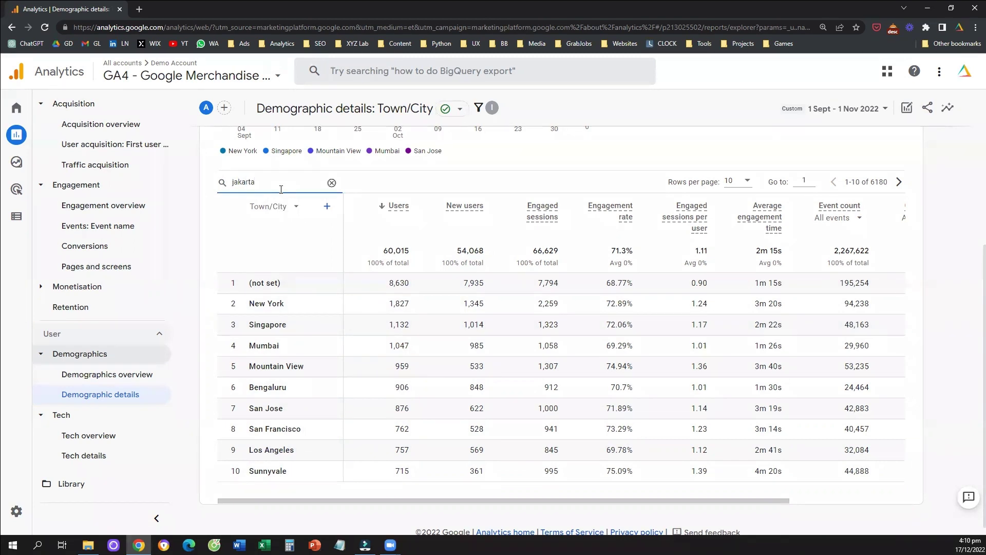
{"action": "key", "text": "Return"}
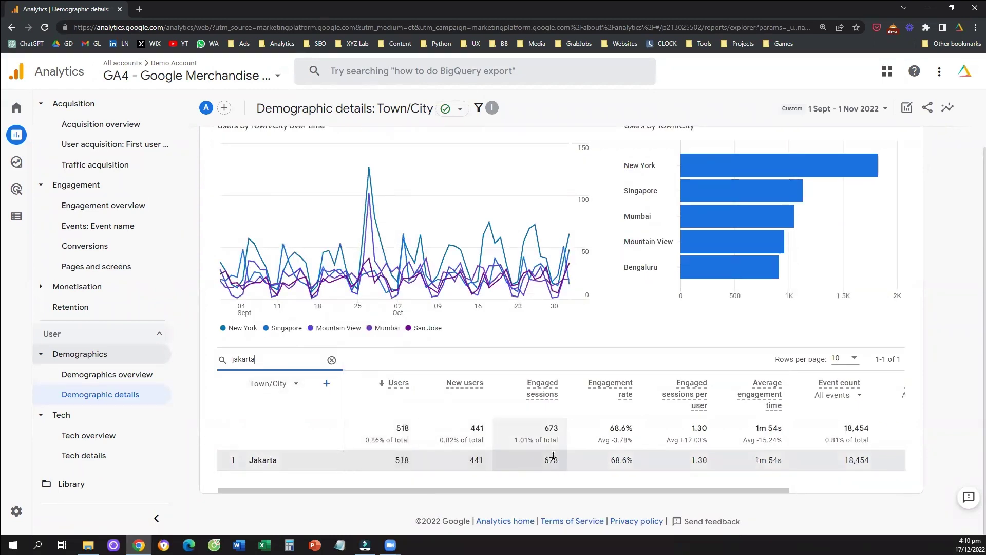
- Remove the Session default channel group filter from the report and clear the jakarta table search
{"action": "scroll", "coordinate": [513, 411], "scroll_direction": "up", "scroll_amount": 1}
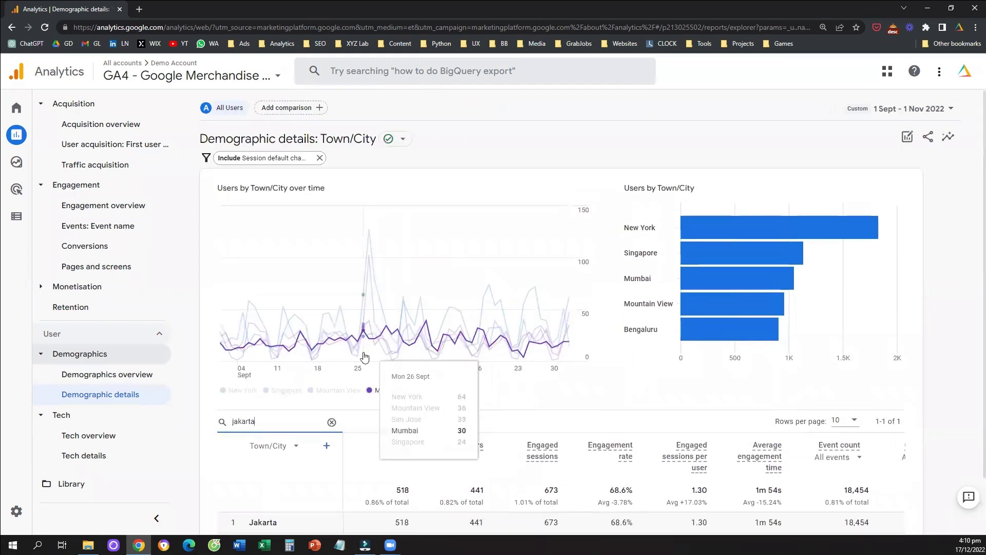
{"action": "scroll", "coordinate": [360, 370], "scroll_direction": "down", "scroll_amount": 1}
{"action": "scroll", "coordinate": [318, 395], "scroll_direction": "up", "scroll_amount": 1}
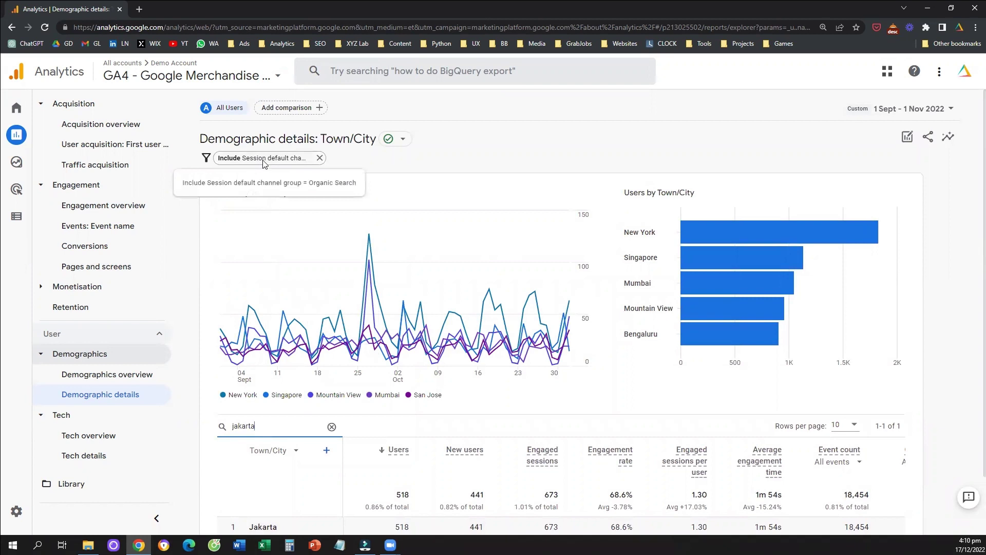
{"action": "left_click", "coordinate": [319, 158]}
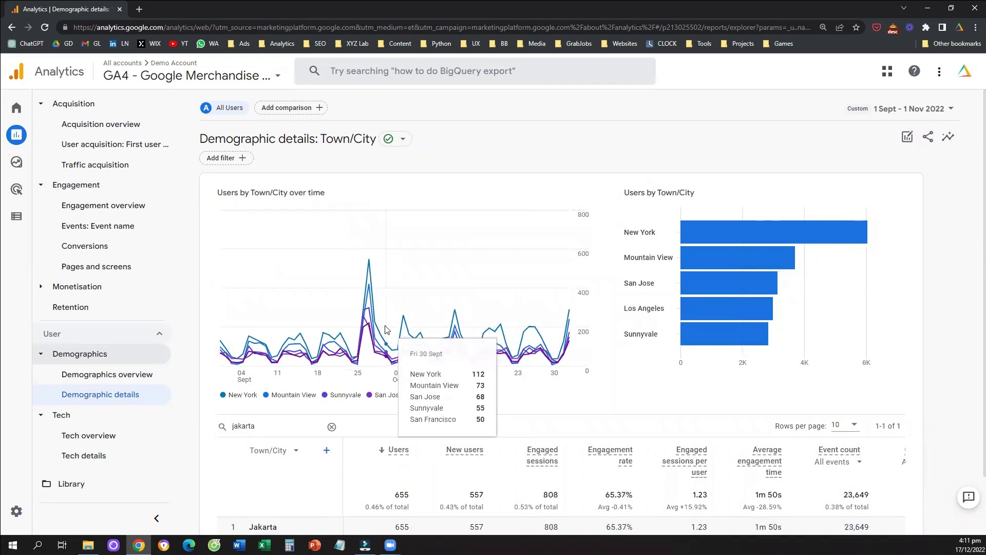
{"action": "scroll", "coordinate": [388, 329], "scroll_direction": "down", "scroll_amount": 2}
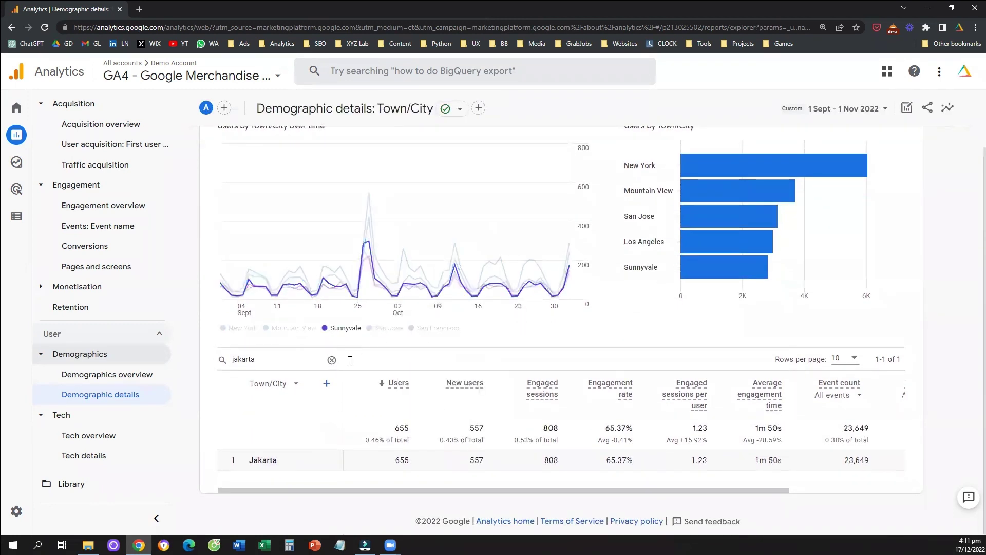
{"action": "left_click", "coordinate": [331, 359]}
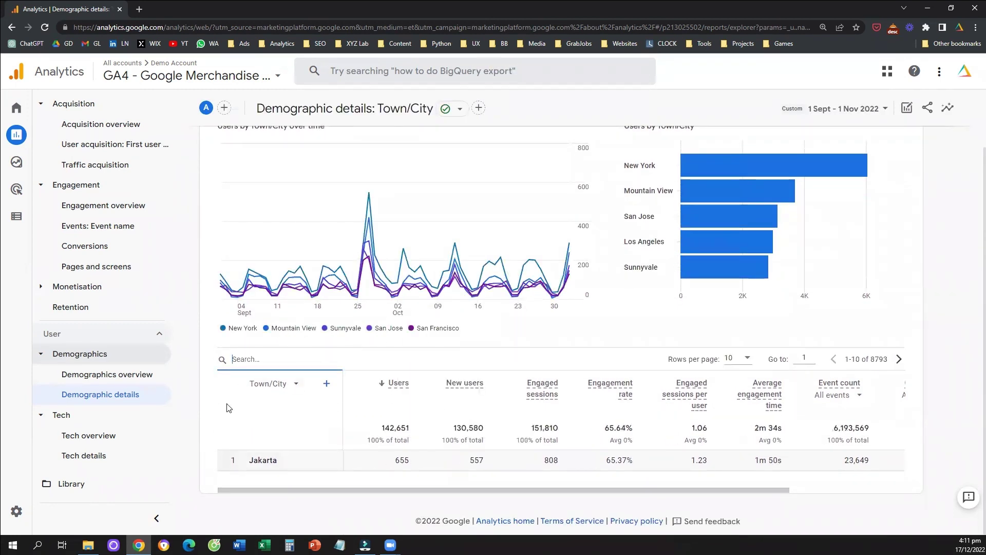
{"action": "scroll", "coordinate": [228, 408], "scroll_direction": "up", "scroll_amount": 2}
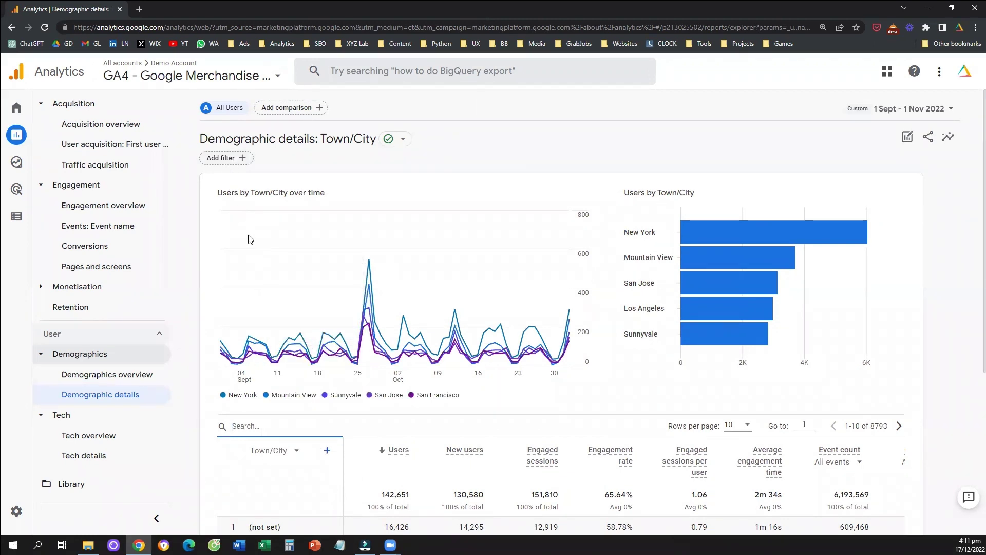
{"action": "scroll", "coordinate": [247, 264], "scroll_direction": "down", "scroll_amount": 4}
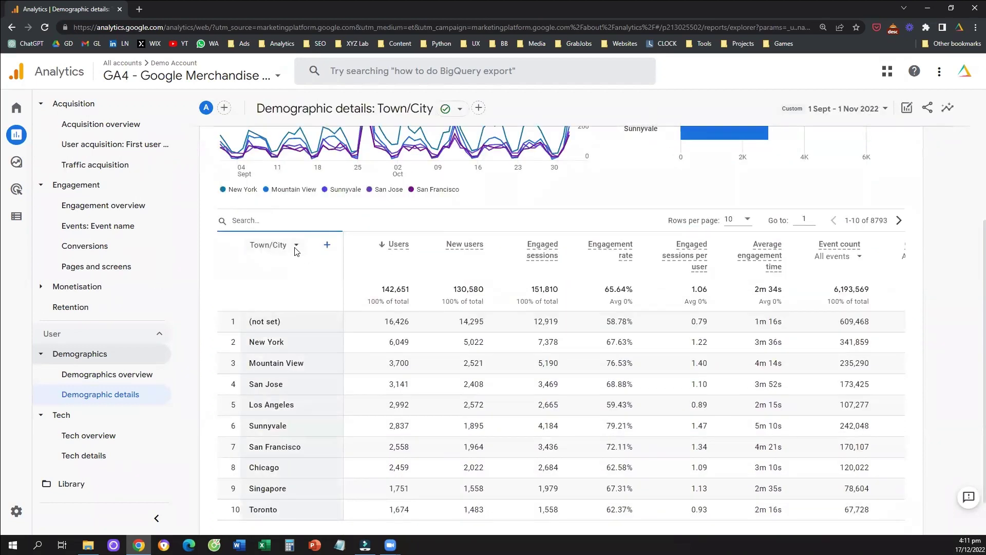
{"action": "left_click", "coordinate": [272, 245]}
{"action": "left_click", "coordinate": [198, 316]}
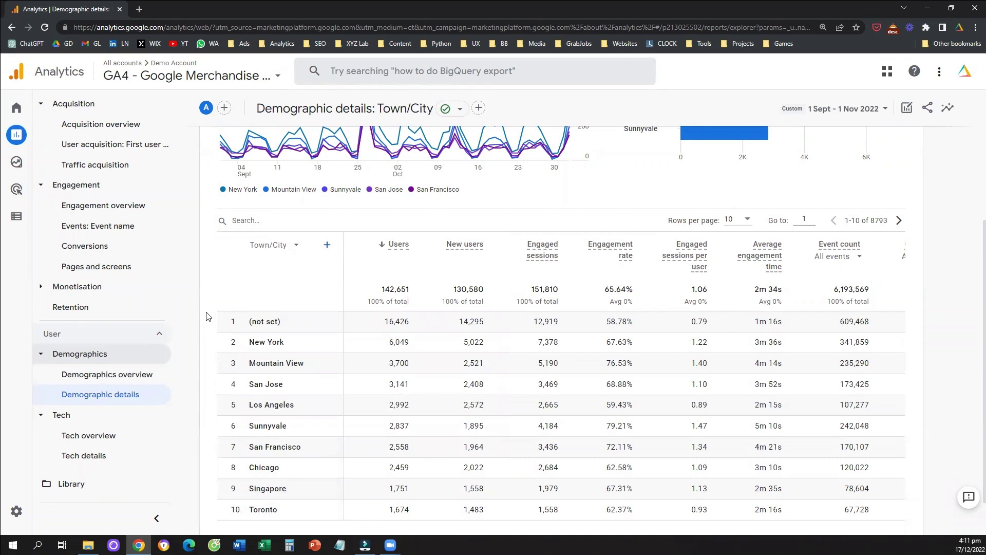
{"action": "scroll", "coordinate": [208, 315], "scroll_direction": "down", "scroll_amount": 1}
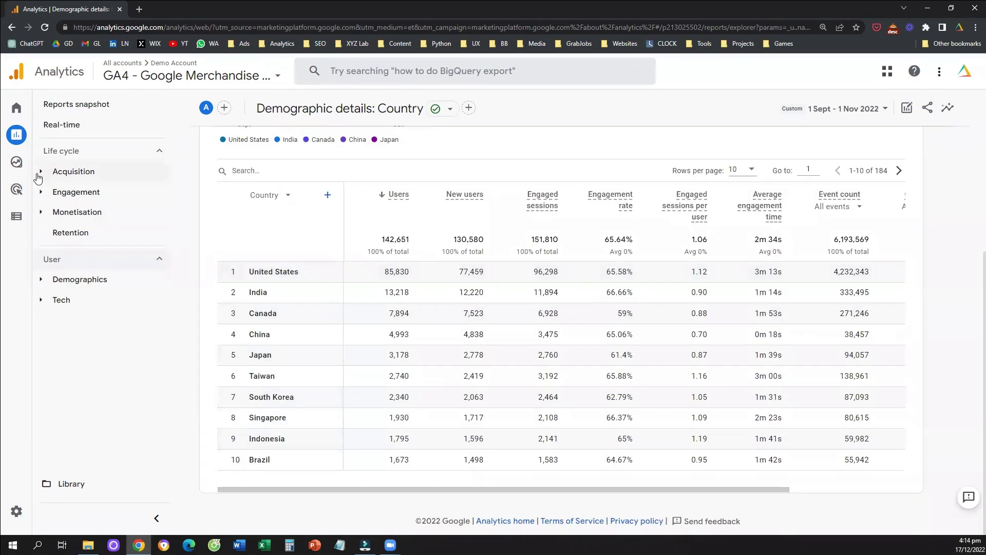
- Open the Traffic acquisition report and look over its channel group table and filter builder
{"action": "left_click", "coordinate": [39, 172]}
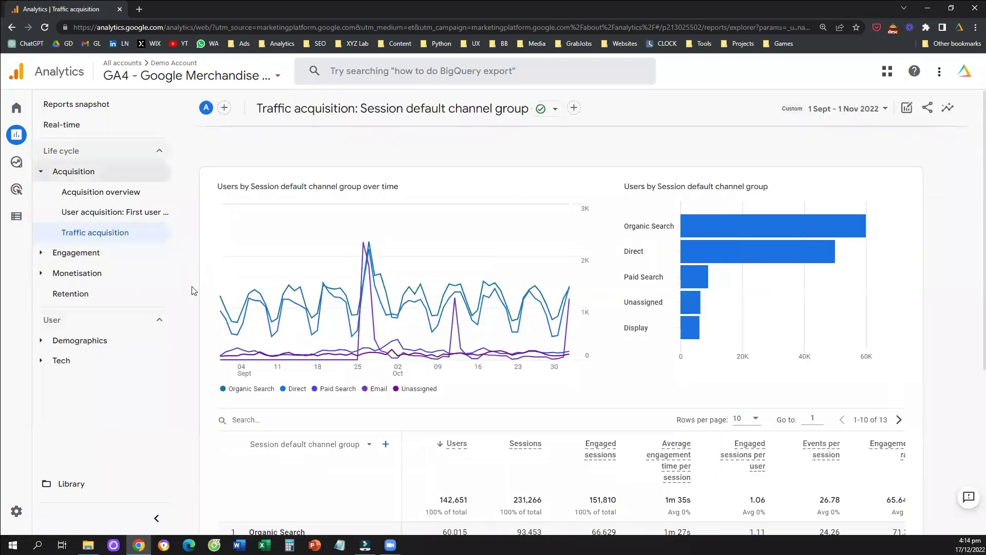
{"action": "scroll", "coordinate": [194, 291], "scroll_direction": "down", "scroll_amount": 2}
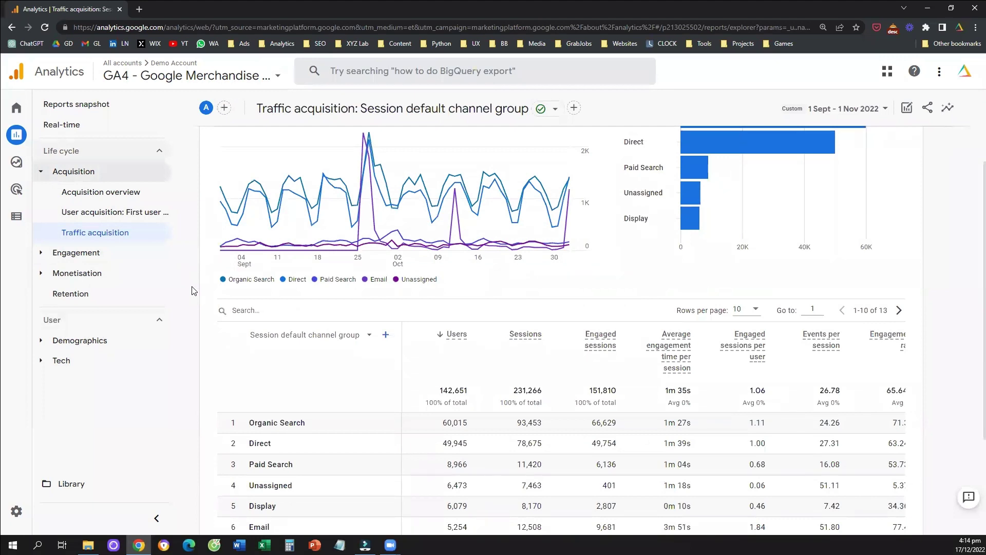
{"action": "scroll", "coordinate": [194, 291], "scroll_direction": "down", "scroll_amount": 1}
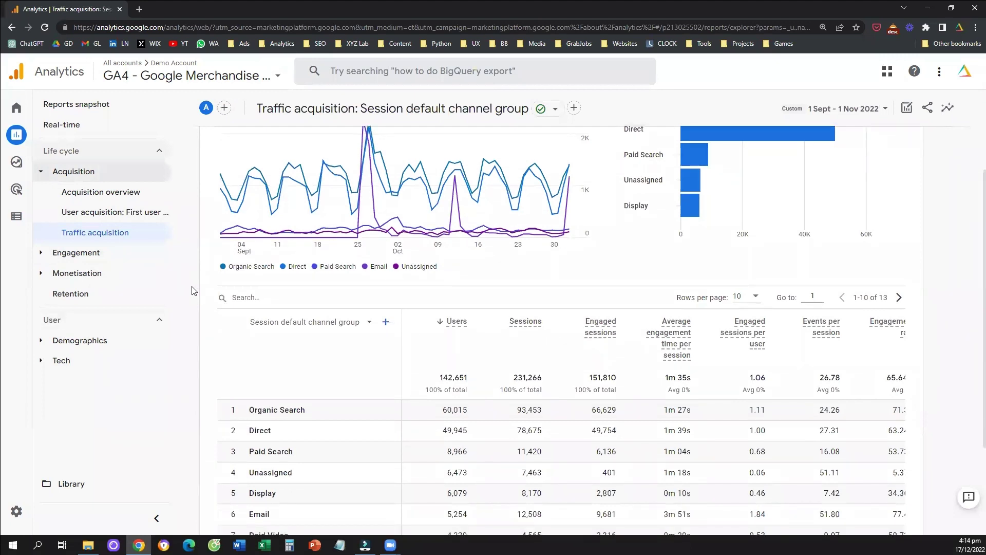
{"action": "scroll", "coordinate": [210, 300], "scroll_direction": "up", "scroll_amount": 3}
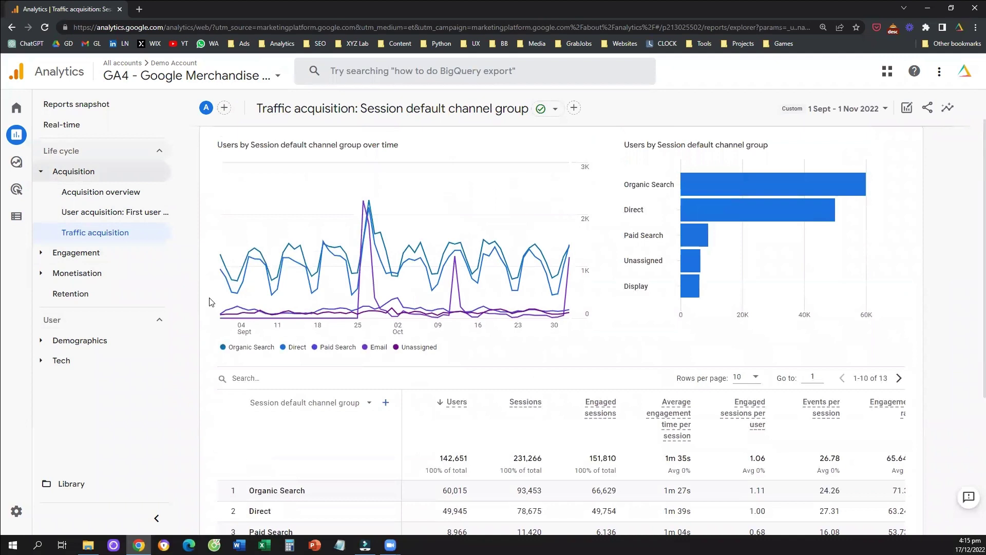
{"action": "left_click", "coordinate": [224, 159]}
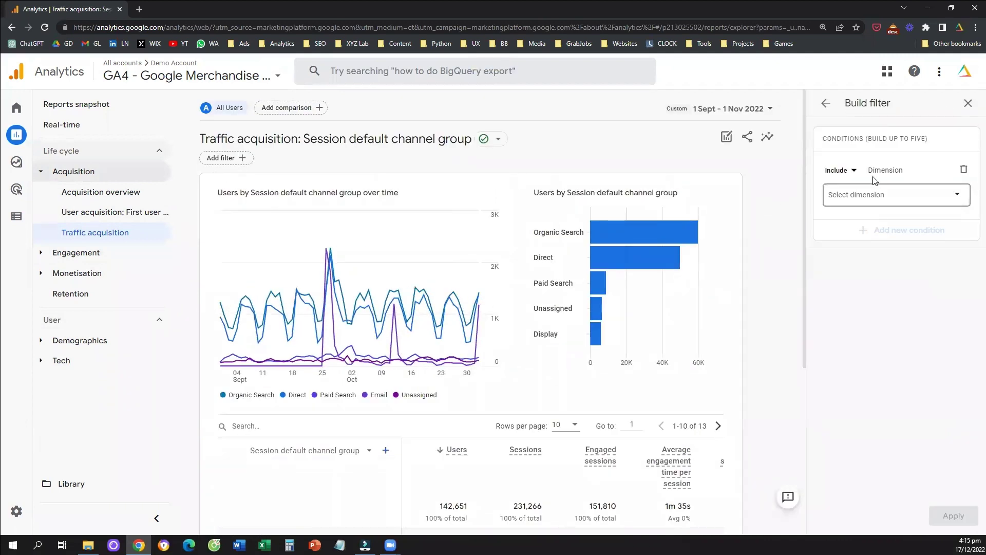
{"action": "left_click", "coordinate": [828, 105]}
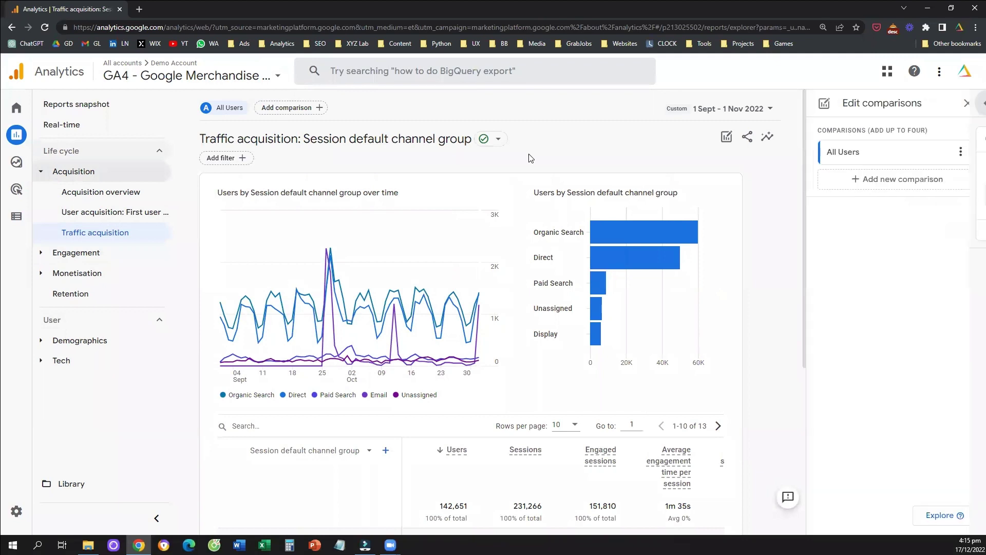
- Go to Explorations and create a new Free-form exploration
{"action": "left_click", "coordinate": [16, 162]}
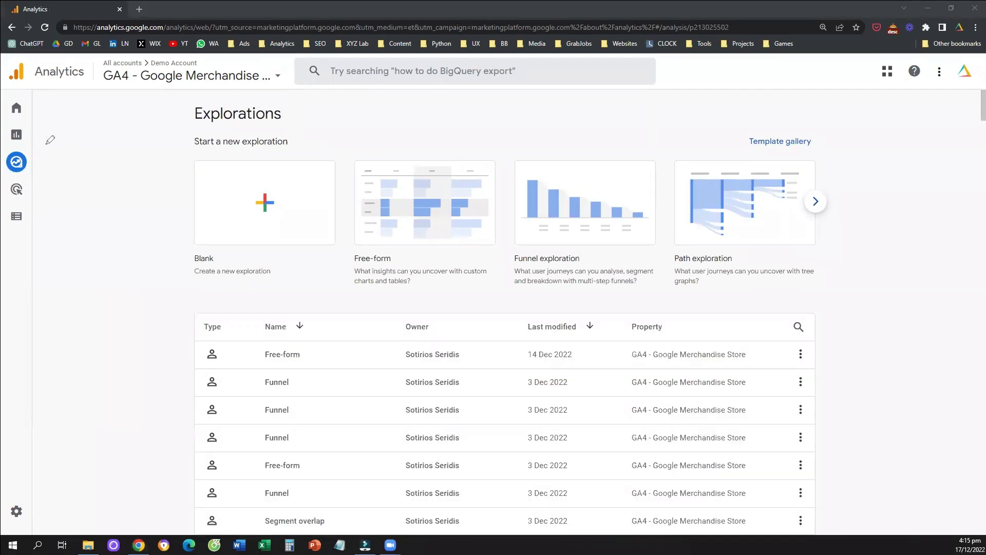
{"action": "left_click_drag", "start_coordinate": [46, 152], "coordinate": [48, 162]}
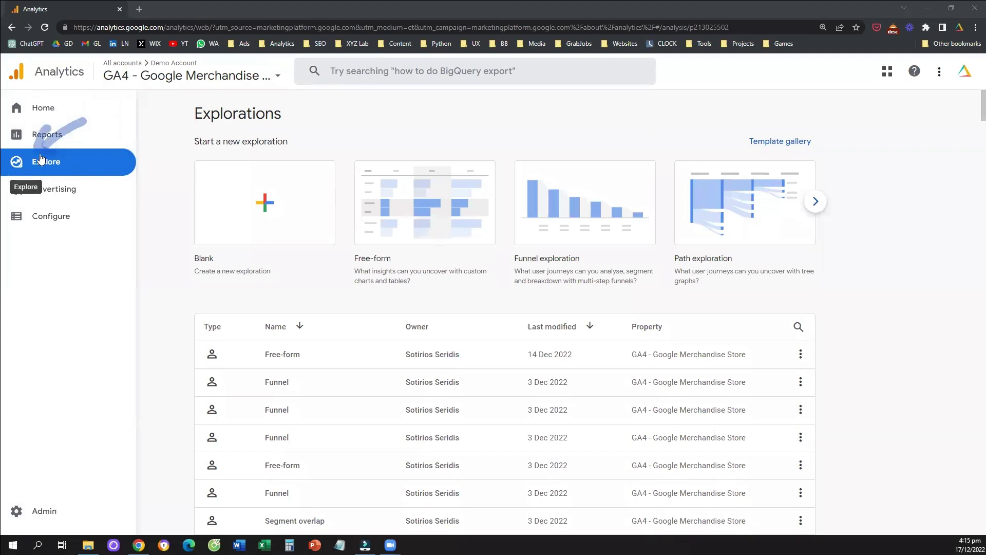
{"action": "mouse_move", "coordinate": [68, 160]}
{"action": "left_mouse_down"}
{"action": "mouse_move", "coordinate": [170, 148]}
{"action": "mouse_move", "coordinate": [351, 167]}
{"action": "mouse_move", "coordinate": [333, 180]}
{"action": "left_mouse_up"}
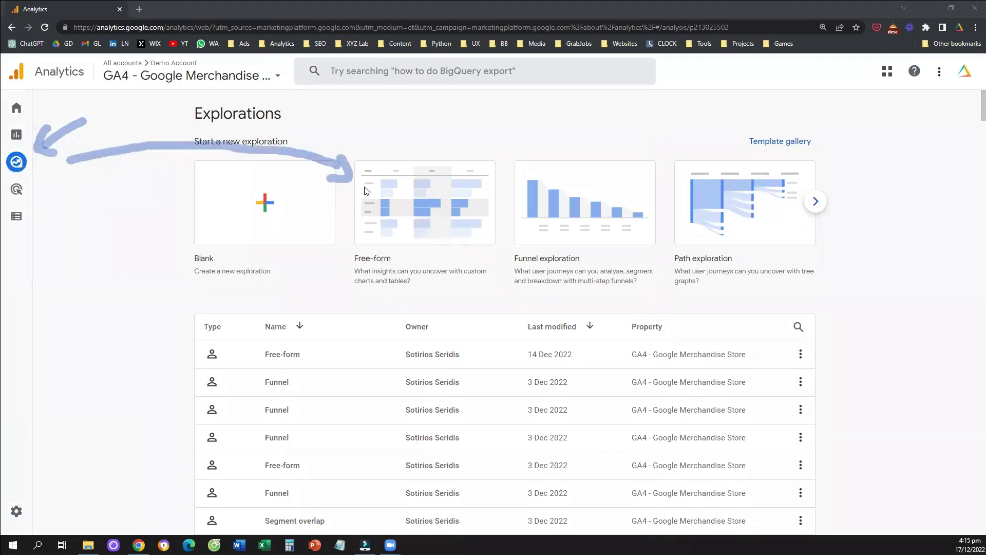
{"action": "left_click", "coordinate": [385, 195]}
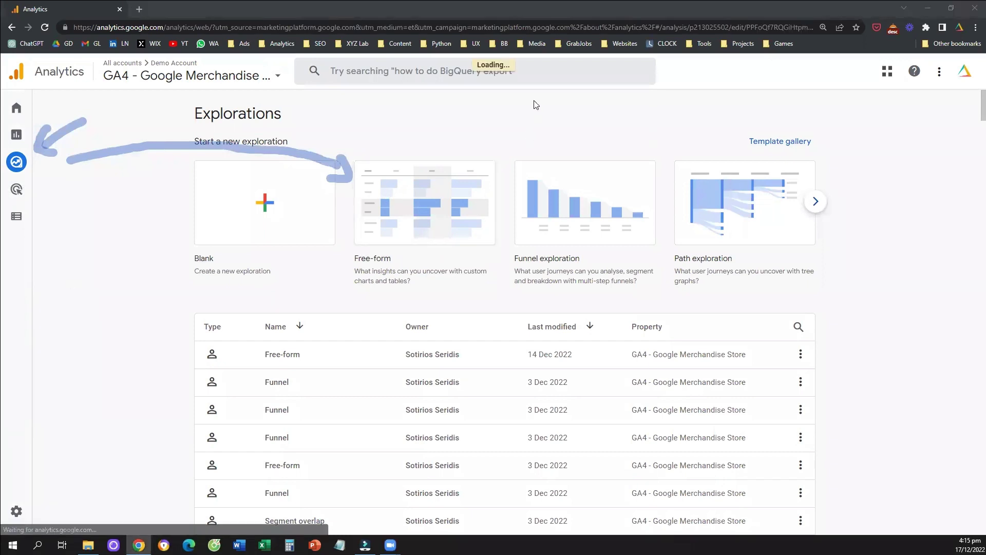
{"action": "key", "text": "e"}
{"action": "mouse_move", "coordinate": [355, 167]}
{"action": "left_mouse_down"}
{"action": "mouse_move", "coordinate": [79, 154]}
{"action": "mouse_move", "coordinate": [94, 110]}
{"action": "left_mouse_up"}
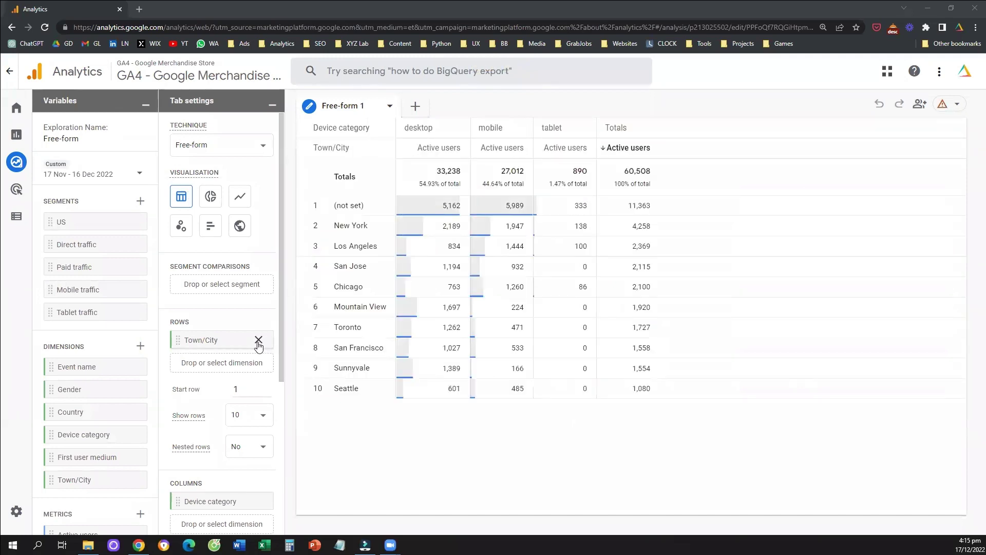
- Clear the exploration's default setup by removing Town/City from the rows, Device category from the columns and Active users from the values
{"action": "left_click", "coordinate": [258, 341]}
{"action": "scroll", "coordinate": [245, 429], "scroll_direction": "down", "scroll_amount": 2}
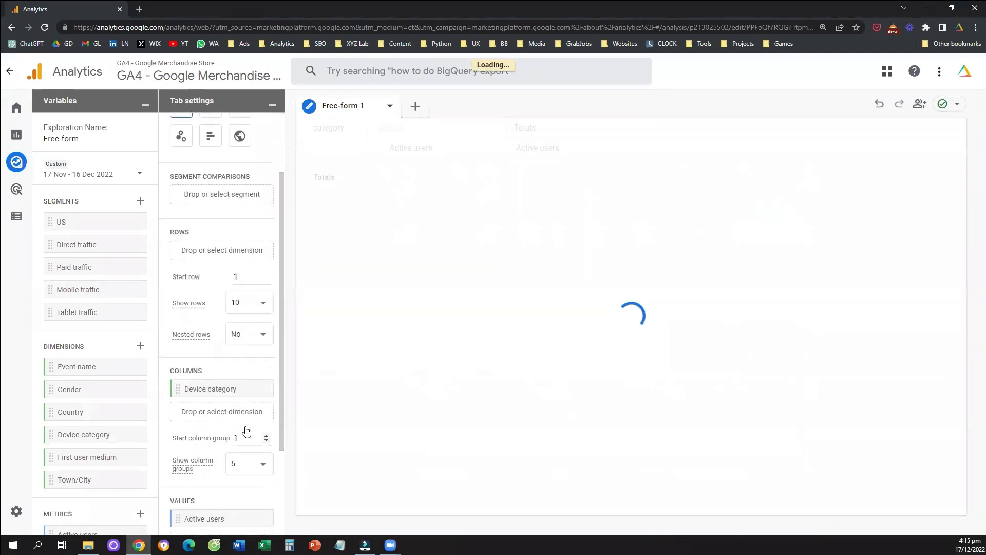
{"action": "left_click", "coordinate": [258, 388]}
{"action": "scroll", "coordinate": [257, 434], "scroll_direction": "down", "scroll_amount": 1}
{"action": "left_click", "coordinate": [259, 393]}
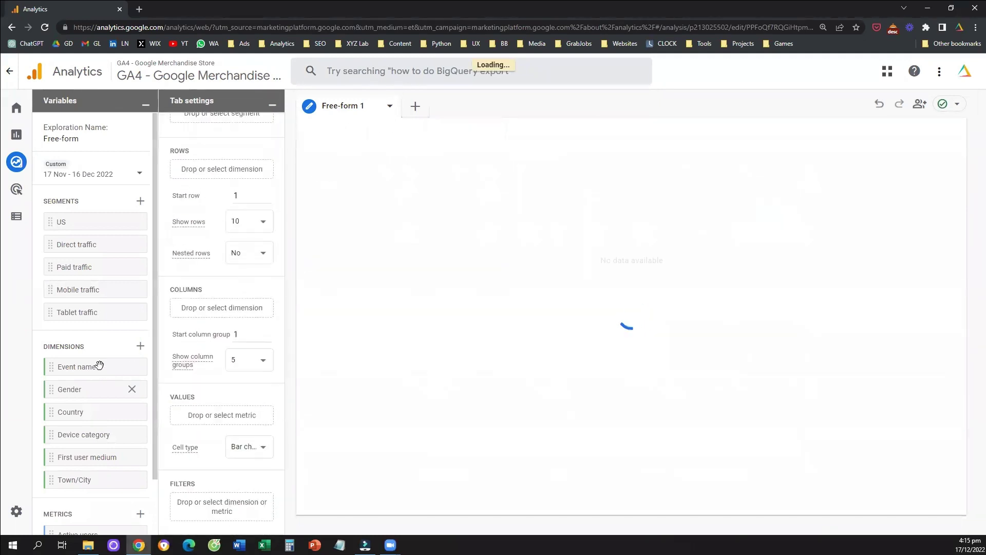
{"action": "scroll", "coordinate": [226, 349], "scroll_direction": "up", "scroll_amount": 3}
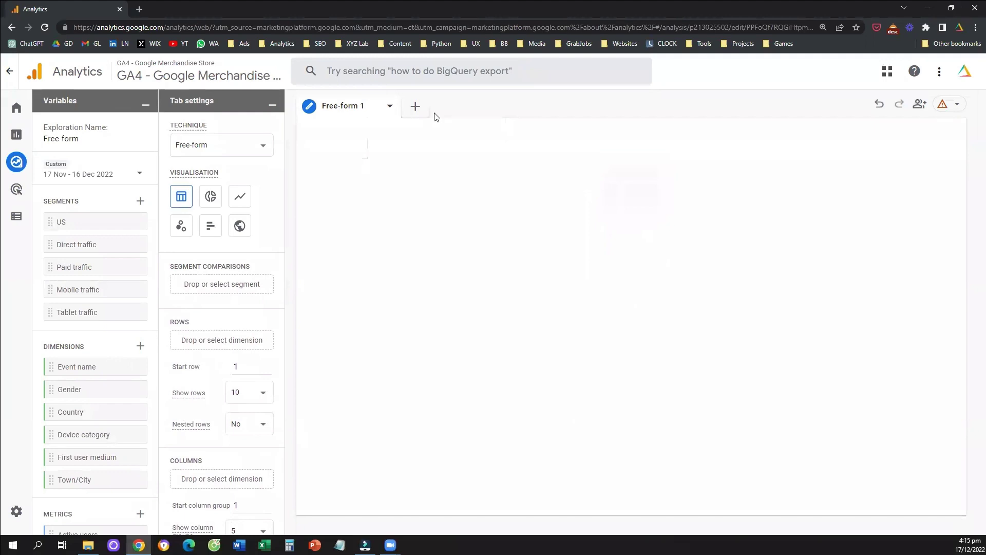
{"action": "mouse_move", "coordinate": [118, 98]}
{"action": "left_mouse_down"}
{"action": "mouse_move", "coordinate": [108, 154]}
{"action": "mouse_move", "coordinate": [136, 147]}
{"action": "left_mouse_up"}
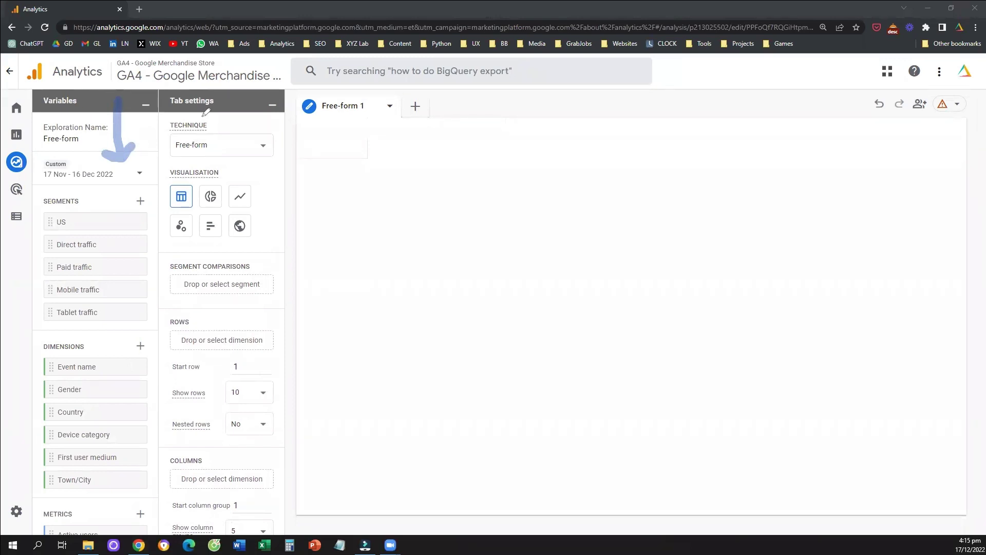
{"action": "mouse_move", "coordinate": [274, 114]}
{"action": "left_mouse_down"}
{"action": "mouse_move", "coordinate": [276, 177]}
{"action": "mouse_move", "coordinate": [264, 183]}
{"action": "mouse_move", "coordinate": [292, 179]}
{"action": "left_mouse_up"}
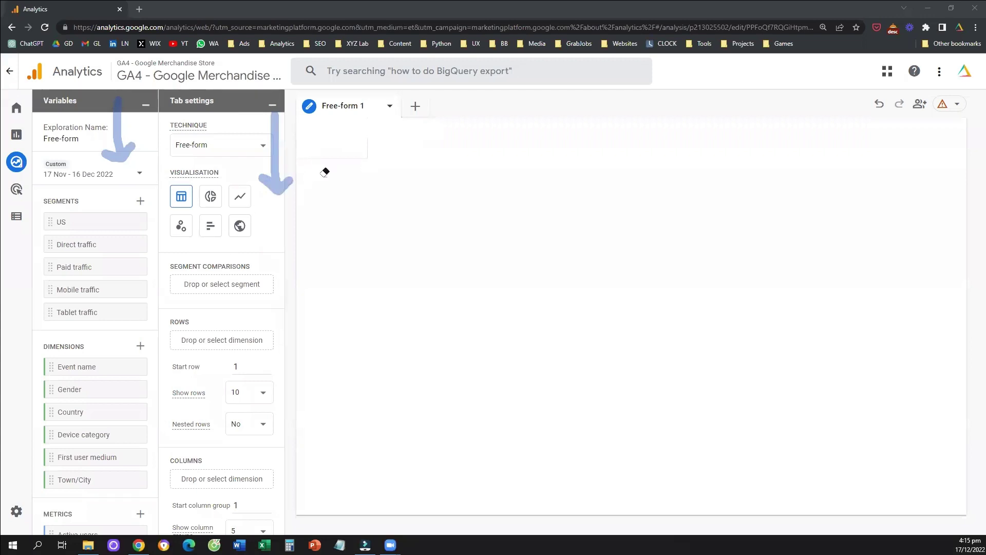
{"action": "key", "text": "e"}
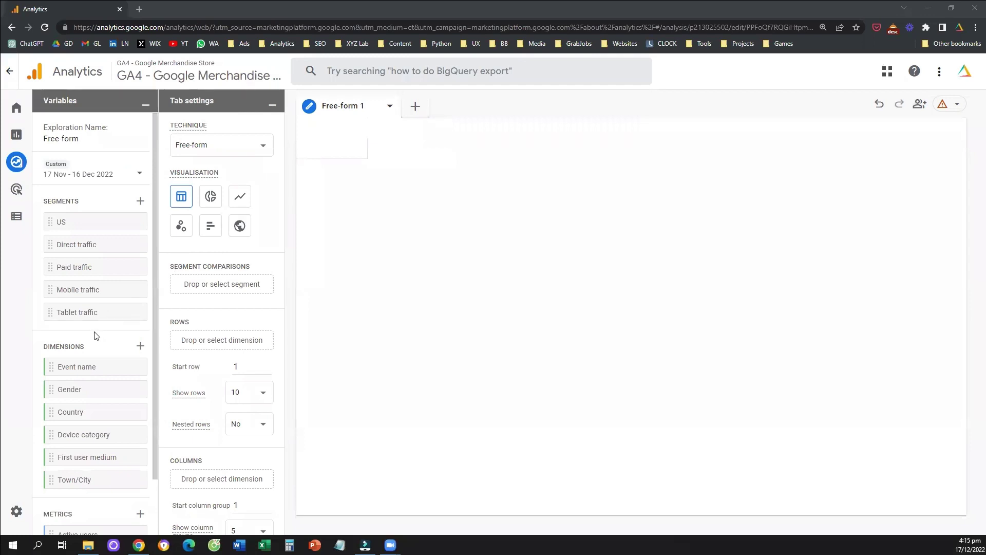
- Search the available dimensions for channe and import Session default channel group into the exploration
{"action": "scroll", "coordinate": [94, 336], "scroll_direction": "down", "scroll_amount": 2}
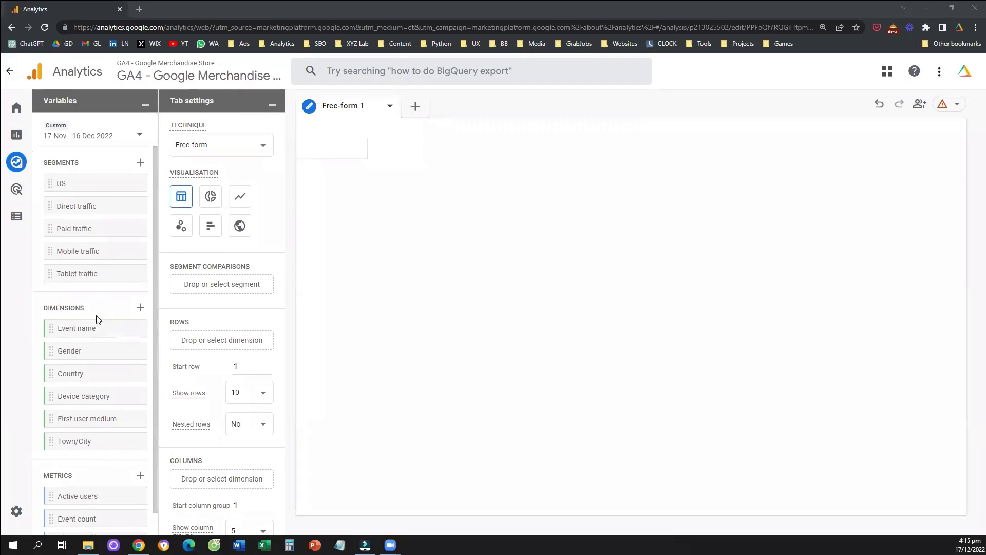
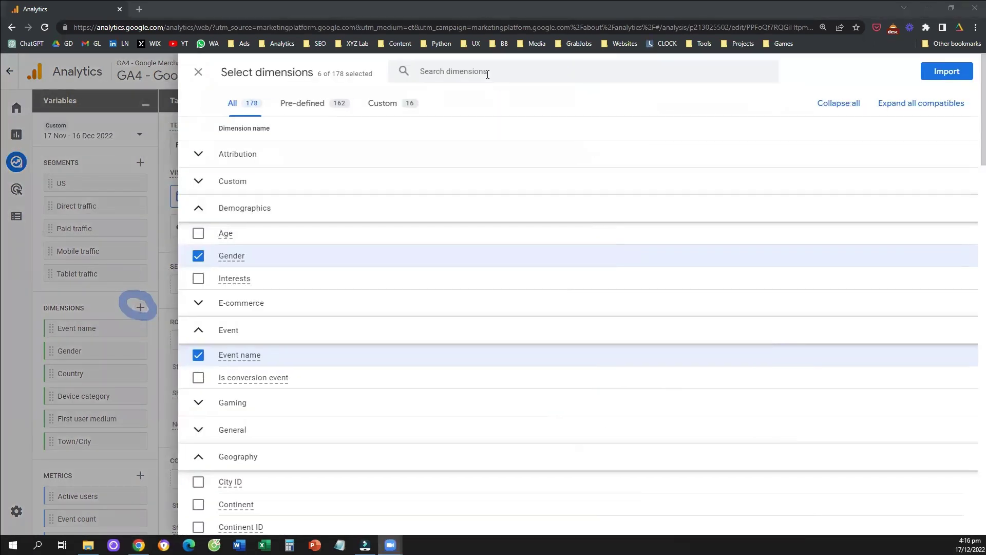
{"action": "left_click", "coordinate": [487, 72]}
{"action": "type", "text": "channe"}
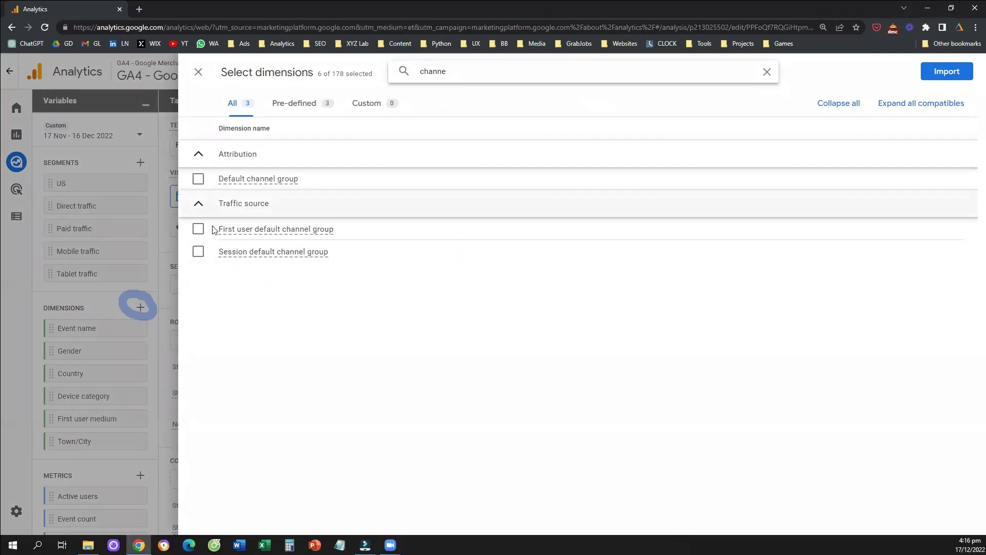
{"action": "left_click", "coordinate": [198, 252]}
{"action": "left_click", "coordinate": [971, 77]}
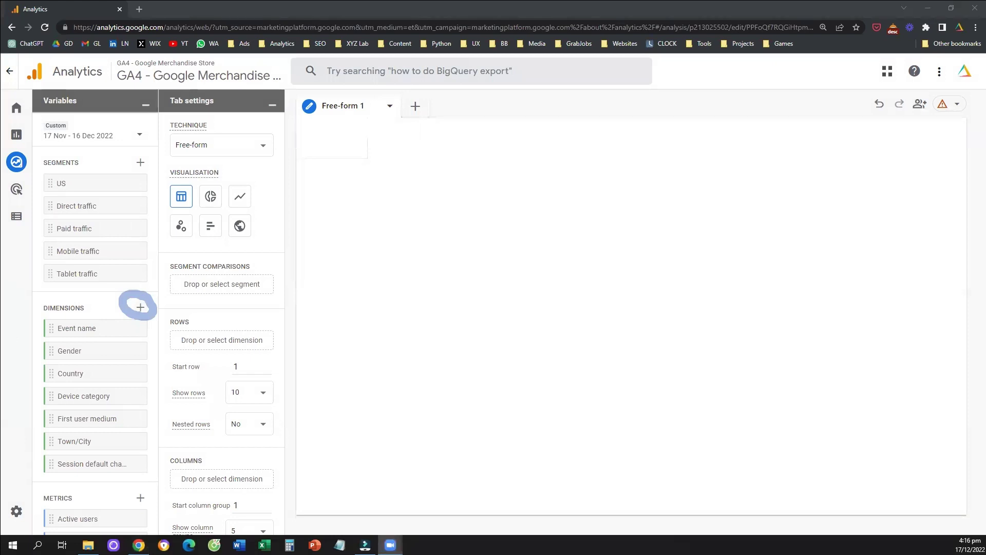
{"action": "mouse_move", "coordinate": [45, 450]}
{"action": "left_mouse_down"}
{"action": "mouse_move", "coordinate": [25, 468]}
{"action": "mouse_move", "coordinate": [34, 480]}
{"action": "left_mouse_up"}
{"action": "mouse_move", "coordinate": [146, 454]}
{"action": "left_mouse_down"}
{"action": "mouse_move", "coordinate": [158, 472]}
{"action": "mouse_move", "coordinate": [150, 480]}
{"action": "left_mouse_up"}
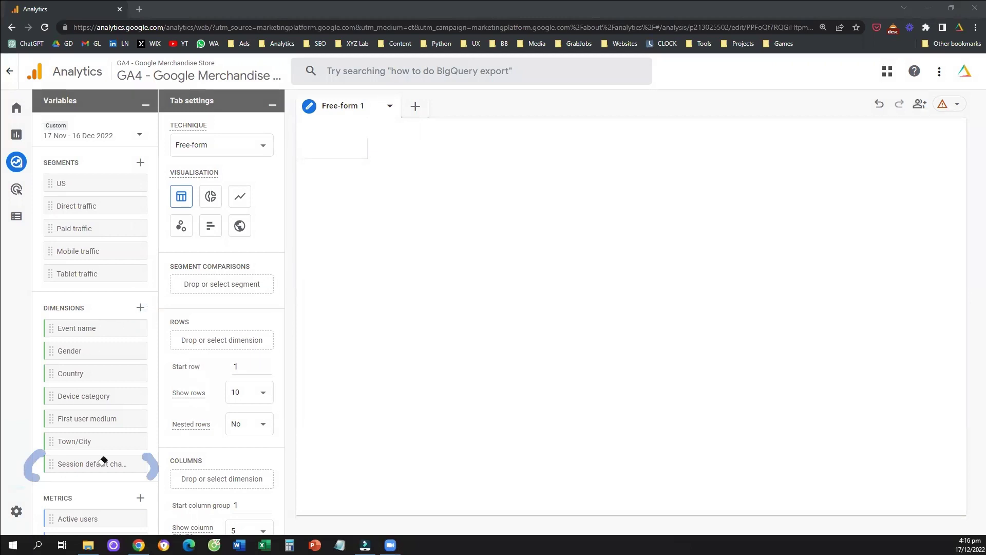
- Open the exploration's metric selection, search for sessions, and select Sessions and Engaged sessions
{"action": "scroll", "coordinate": [128, 432], "scroll_direction": "down", "scroll_amount": 1}
{"action": "scroll", "coordinate": [129, 432], "scroll_direction": "down", "scroll_amount": 1}
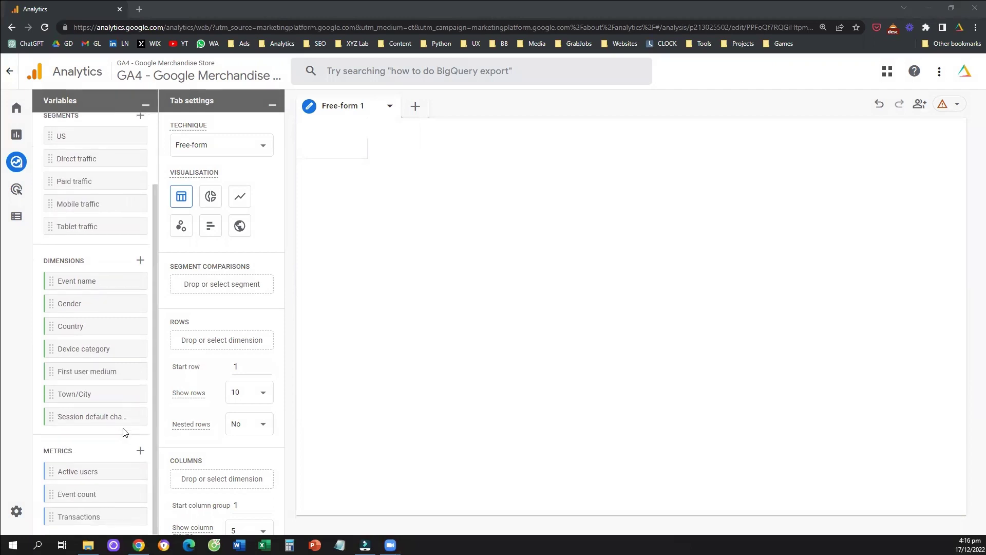
{"action": "left_click", "coordinate": [141, 450]}
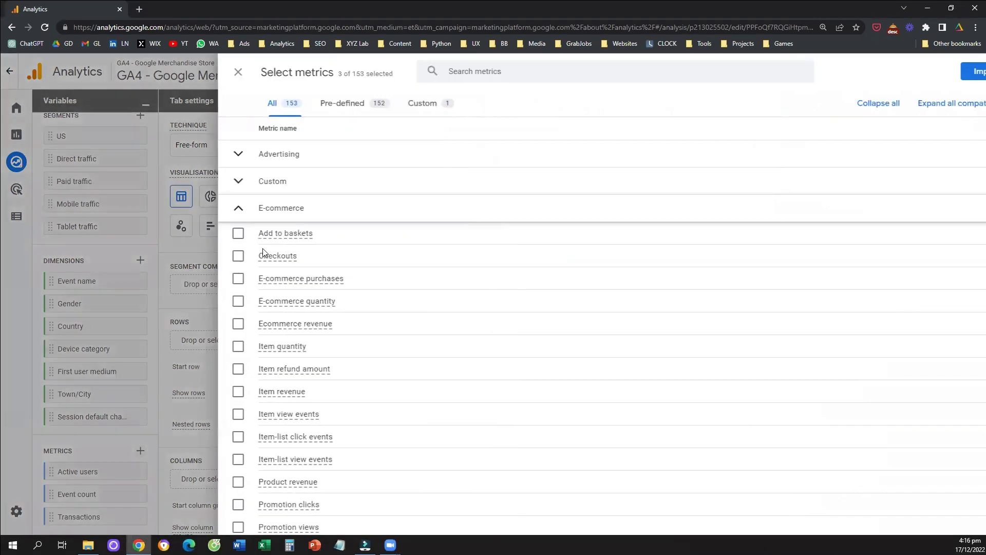
{"action": "left_click", "coordinate": [463, 70]}
{"action": "type", "text": "sessions"}
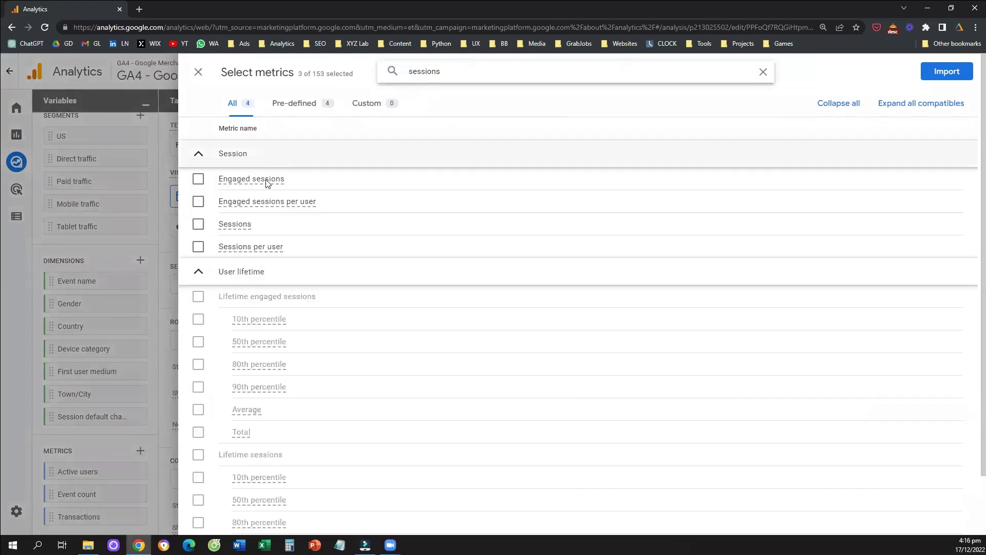
{"action": "left_click", "coordinate": [198, 224]}
{"action": "left_click", "coordinate": [198, 179]}
- Search the metrics for users, deselect Active users, and select Total users and New users
{"action": "double_click", "coordinate": [438, 72]}
{"action": "type", "text": "user"}
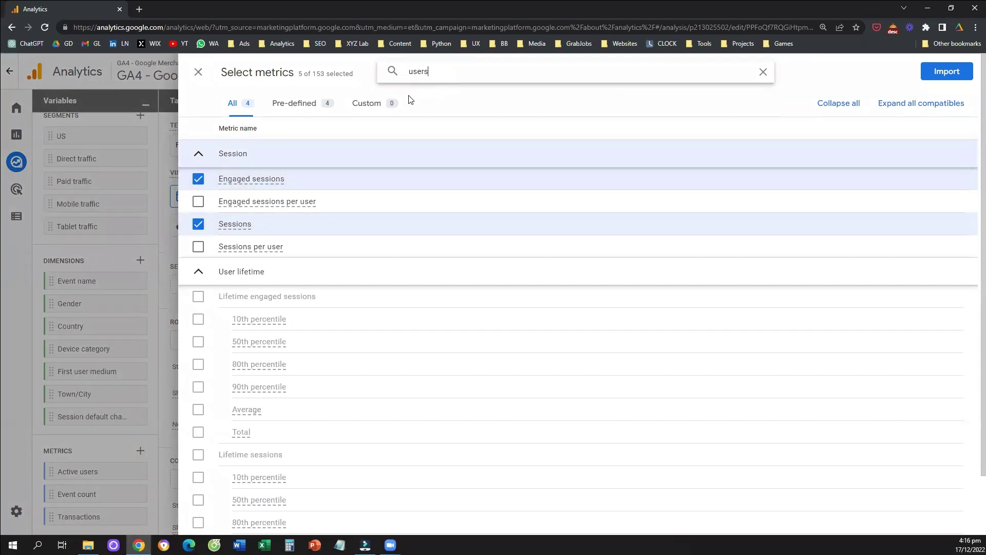
{"action": "left_click", "coordinate": [198, 247]}
{"action": "left_click", "coordinate": [198, 315]}
{"action": "left_click", "coordinate": [198, 269]}
- Search the metrics for pu, select Purchases, and import the selected metrics into the exploration
{"action": "double_click", "coordinate": [444, 63]}
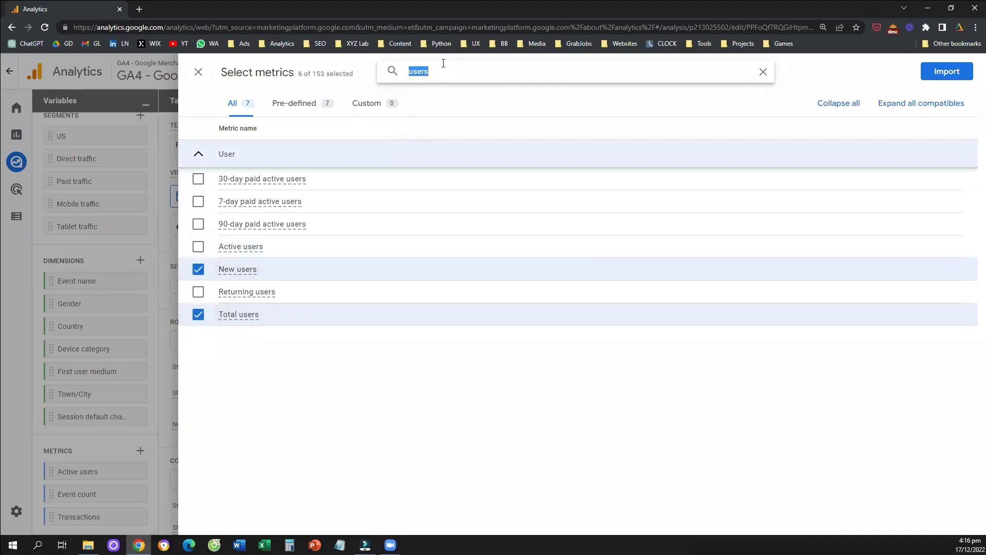
{"action": "type", "text": "pu"}
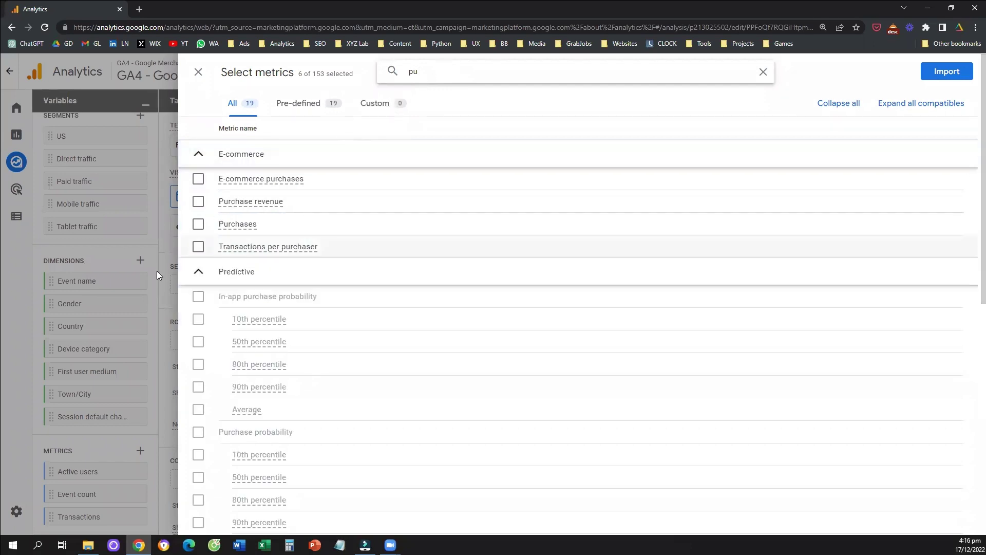
{"action": "left_click", "coordinate": [198, 224]}
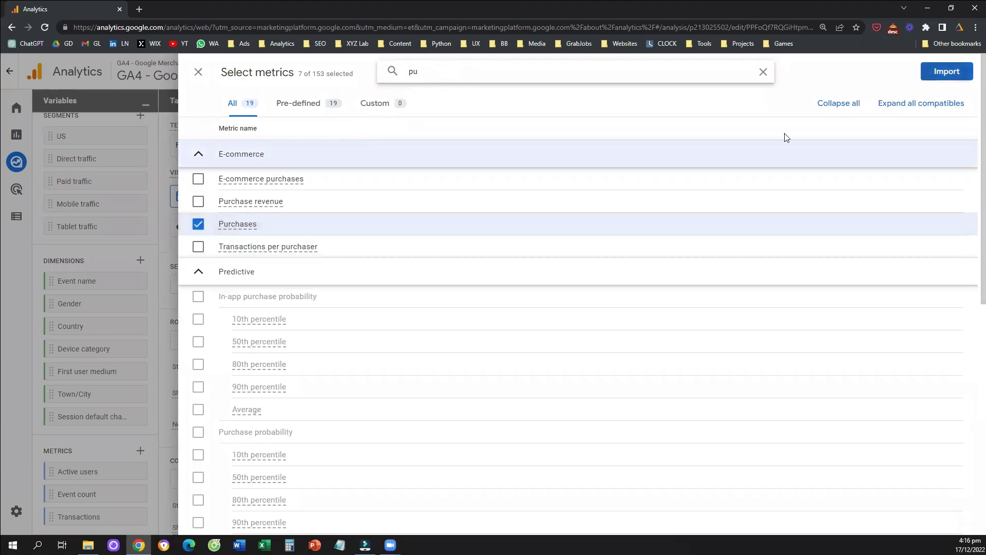
{"action": "left_click", "coordinate": [947, 71]}
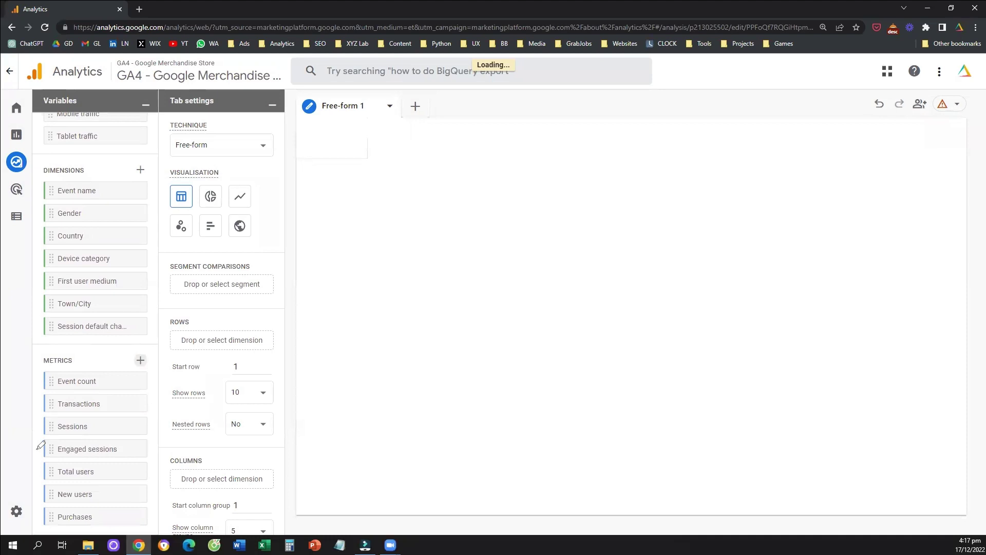
{"action": "mouse_move", "coordinate": [40, 413]}
{"action": "left_mouse_down"}
{"action": "mouse_move", "coordinate": [31, 481]}
{"action": "mouse_move", "coordinate": [40, 520]}
{"action": "left_mouse_up"}
{"action": "mouse_move", "coordinate": [142, 415]}
{"action": "left_mouse_down"}
{"action": "mouse_move", "coordinate": [155, 449]}
{"action": "mouse_move", "coordinate": [153, 510]}
{"action": "left_mouse_up"}
{"action": "mouse_move", "coordinate": [51, 343]}
{"action": "left_mouse_down"}
{"action": "mouse_move", "coordinate": [78, 356]}
{"action": "mouse_move", "coordinate": [67, 341]}
{"action": "left_mouse_up"}
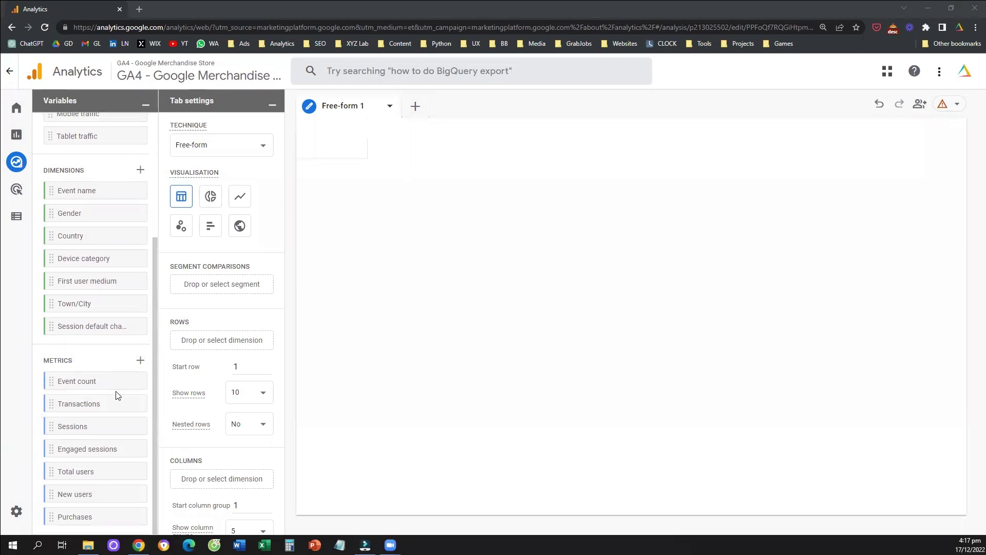
- Place Session default channel group in the rows and add Sessions, Total users and New users as values
{"action": "left_click_drag", "start_coordinate": [70, 325], "coordinate": [182, 343]}
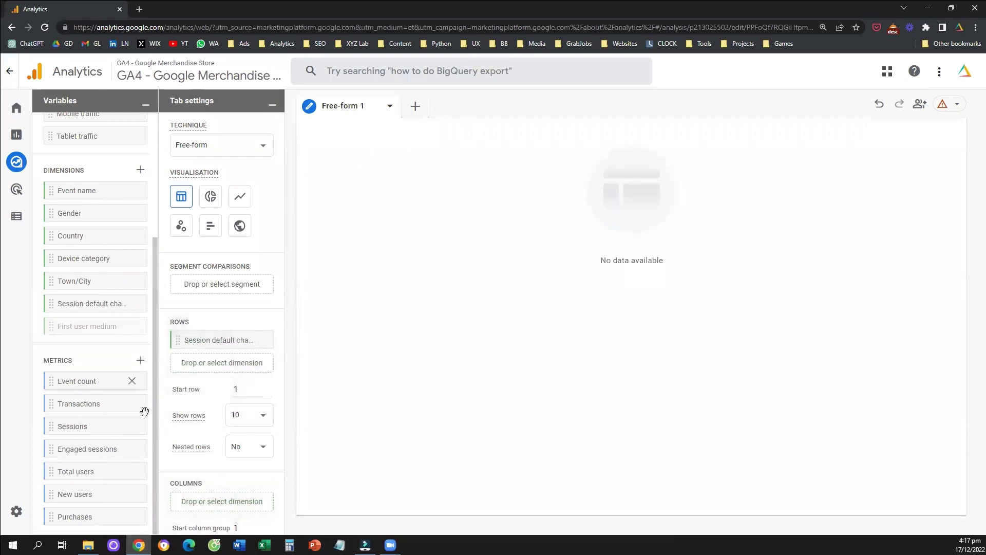
{"action": "scroll", "coordinate": [191, 427], "scroll_direction": "down", "scroll_amount": 3}
{"action": "scroll", "coordinate": [191, 428], "scroll_direction": "down", "scroll_amount": 1}
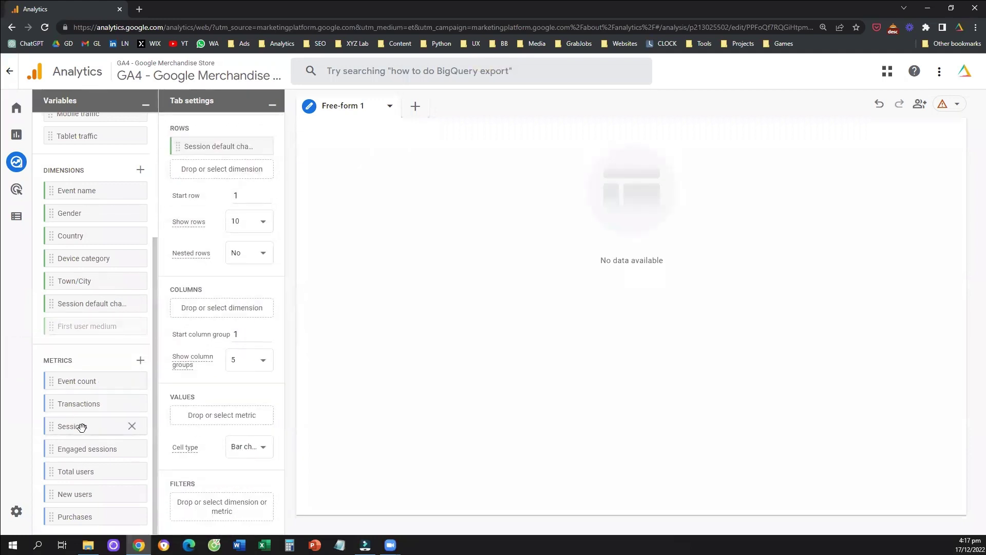
{"action": "left_click_drag", "start_coordinate": [128, 426], "coordinate": [200, 414]}
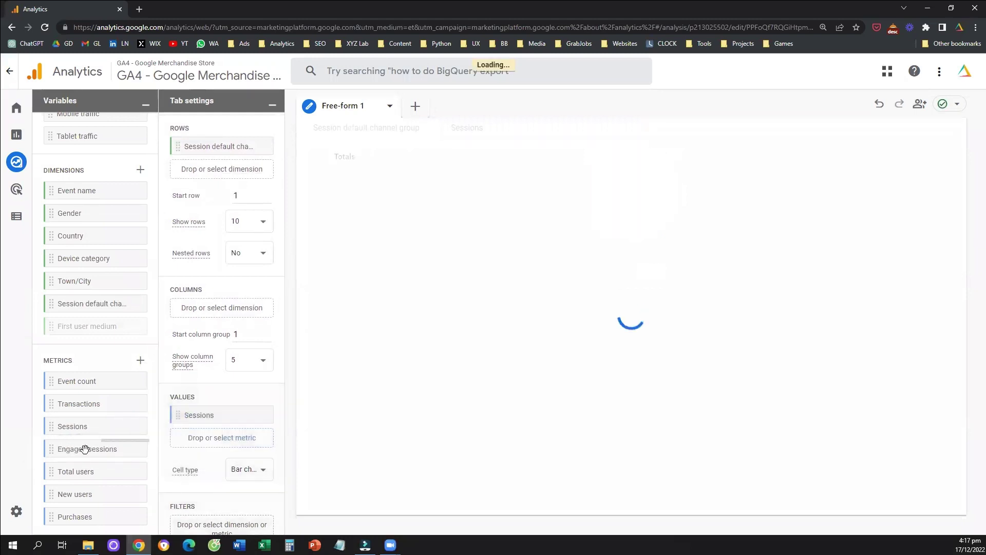
{"action": "left_click_drag", "start_coordinate": [83, 472], "coordinate": [213, 439]}
{"action": "left_click_drag", "start_coordinate": [80, 493], "coordinate": [206, 464]}
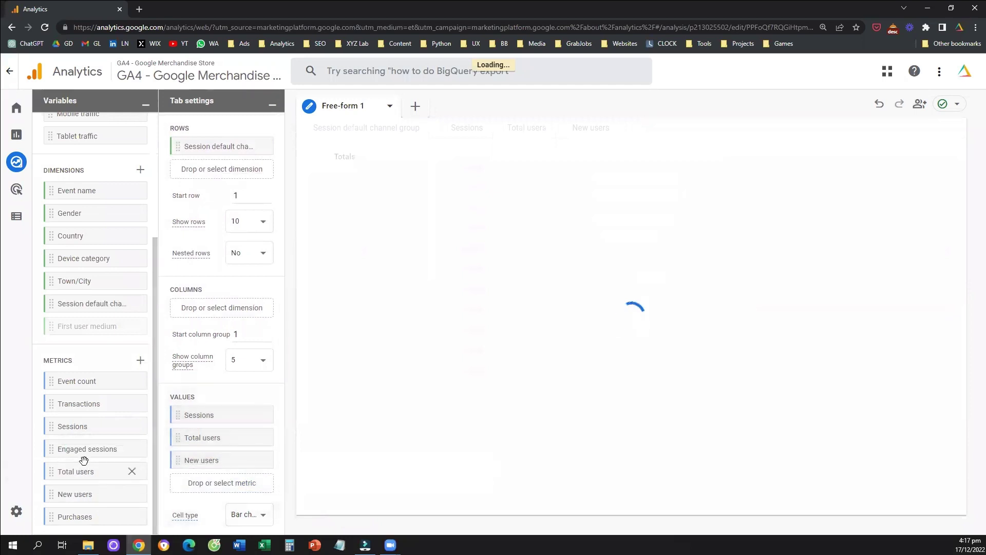
{"action": "left_click_drag", "start_coordinate": [98, 455], "coordinate": [255, 473]}
- Set the cell type of the exploration's values to Plain text
{"action": "left_click", "coordinate": [251, 514]}
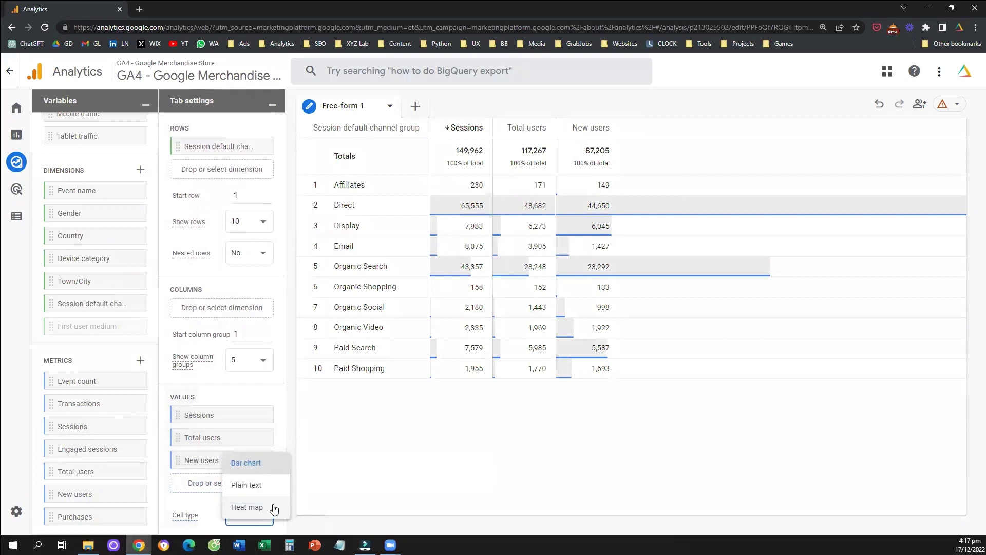
{"action": "left_click", "coordinate": [265, 487]}
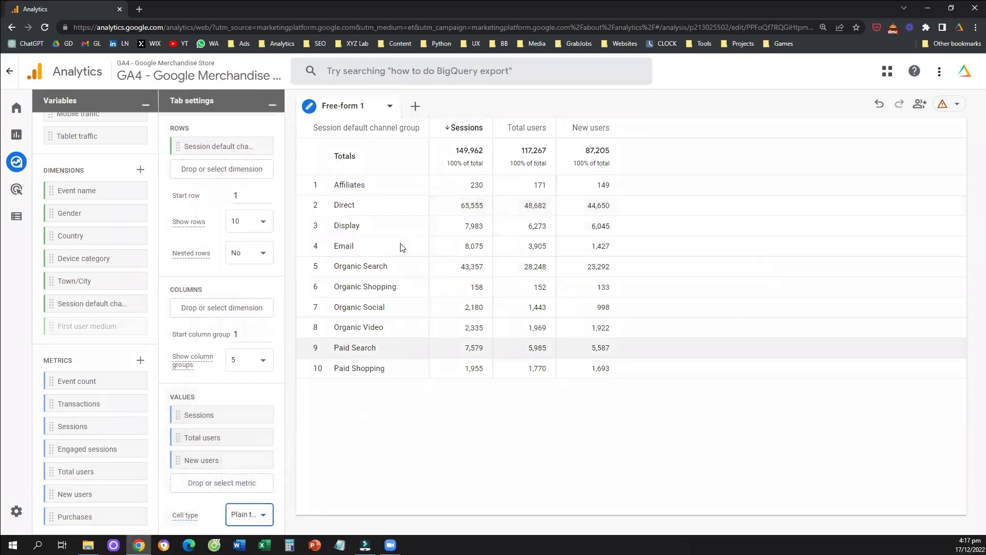
{"action": "mouse_move", "coordinate": [390, 128]}
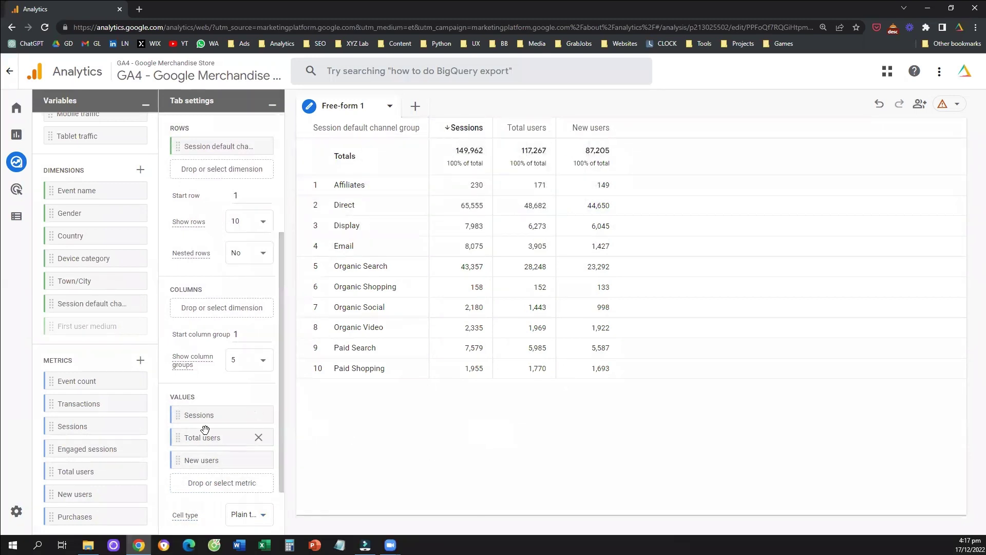
{"action": "mouse_move", "coordinate": [225, 416]}
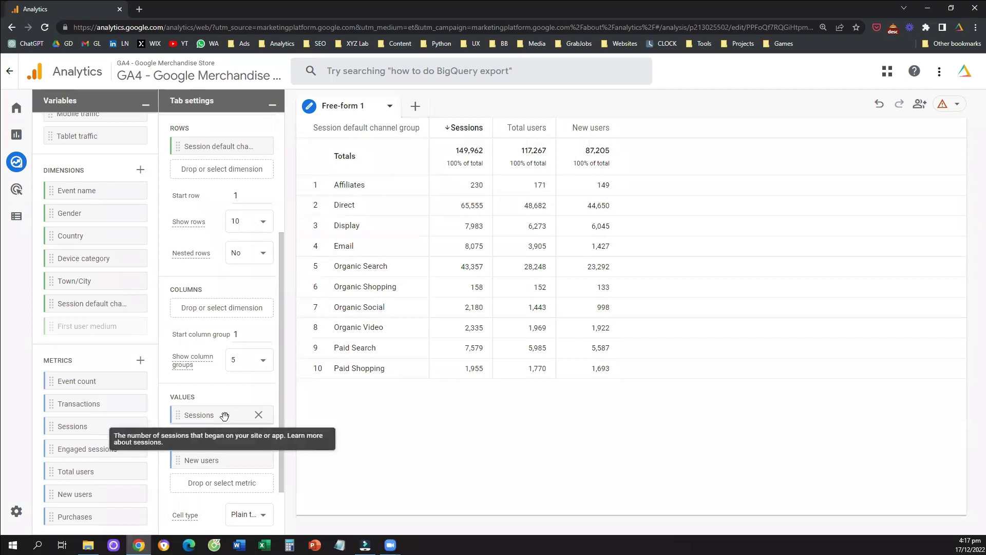
{"action": "scroll", "coordinate": [221, 419], "scroll_direction": "up", "scroll_amount": 3}
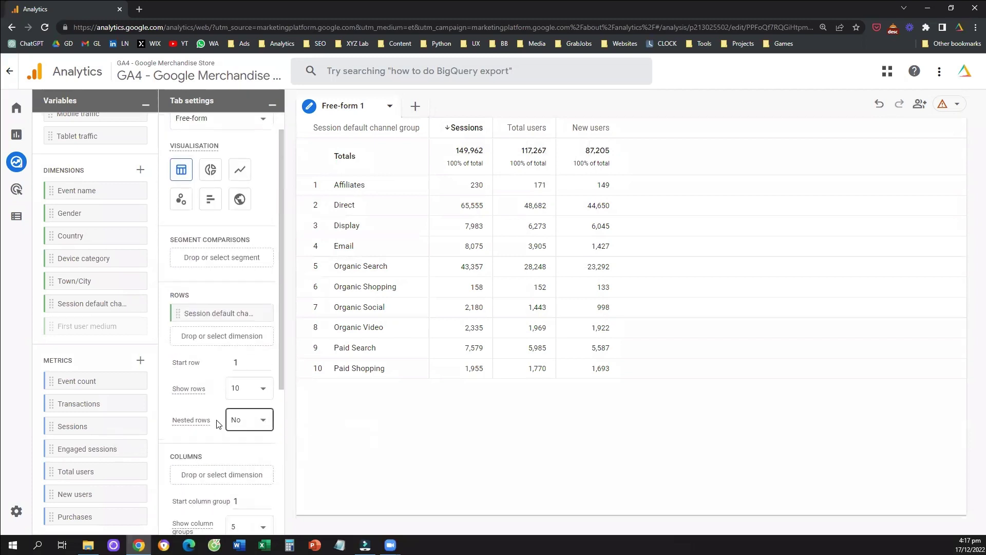
{"action": "scroll", "coordinate": [218, 421], "scroll_direction": "down", "scroll_amount": 3}
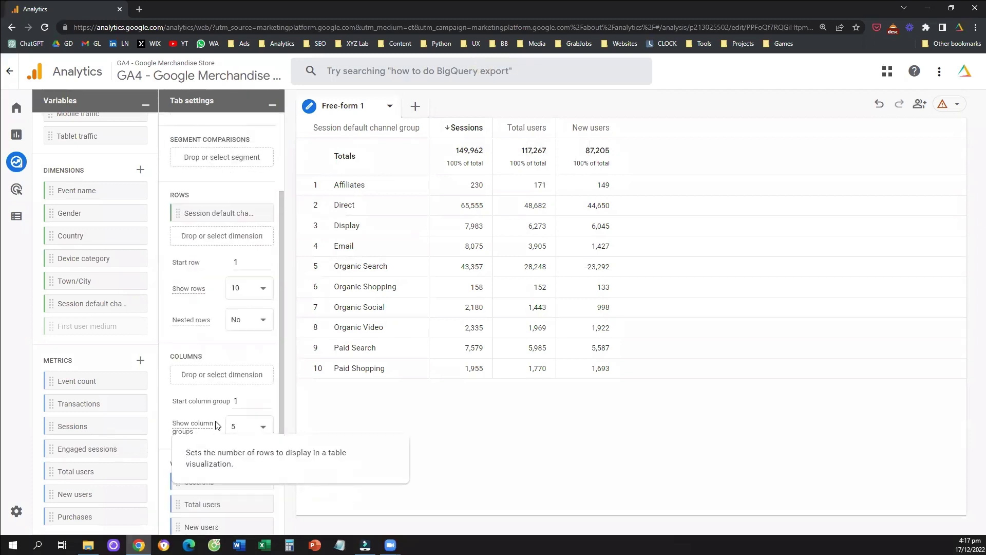
{"action": "scroll", "coordinate": [221, 342], "scroll_direction": "down", "scroll_amount": 3}
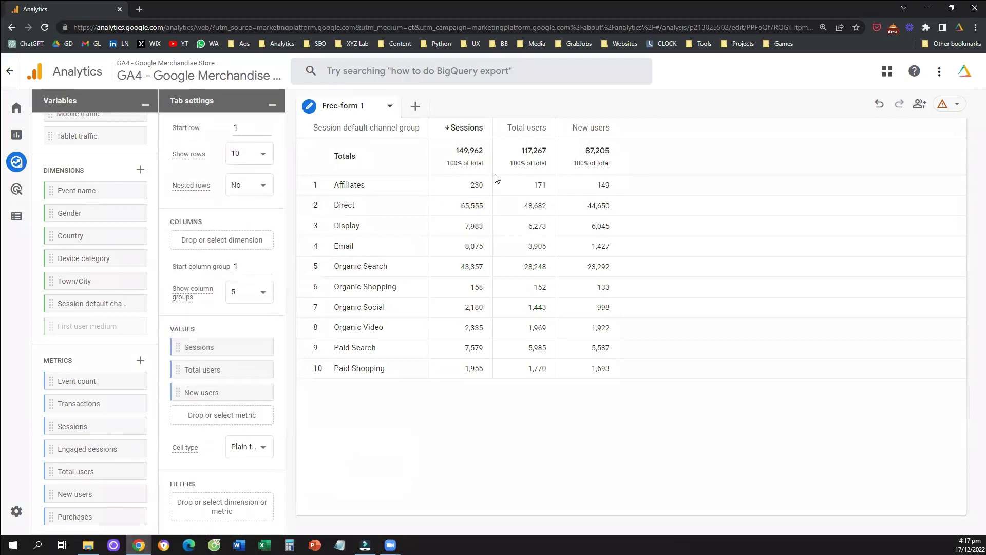
{"action": "mouse_move", "coordinate": [205, 83]}
{"action": "left_mouse_down"}
{"action": "mouse_move", "coordinate": [234, 90]}
{"action": "mouse_move", "coordinate": [170, 121]}
{"action": "mouse_move", "coordinate": [144, 181]}
{"action": "mouse_move", "coordinate": [133, 303]}
{"action": "mouse_move", "coordinate": [174, 471]}
{"action": "left_mouse_up"}
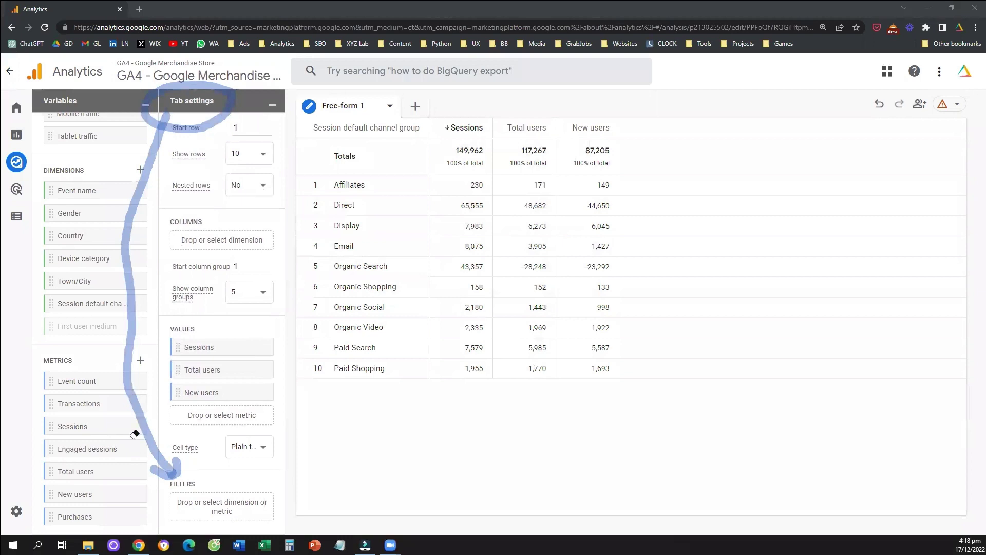
{"action": "key", "text": "Escape"}
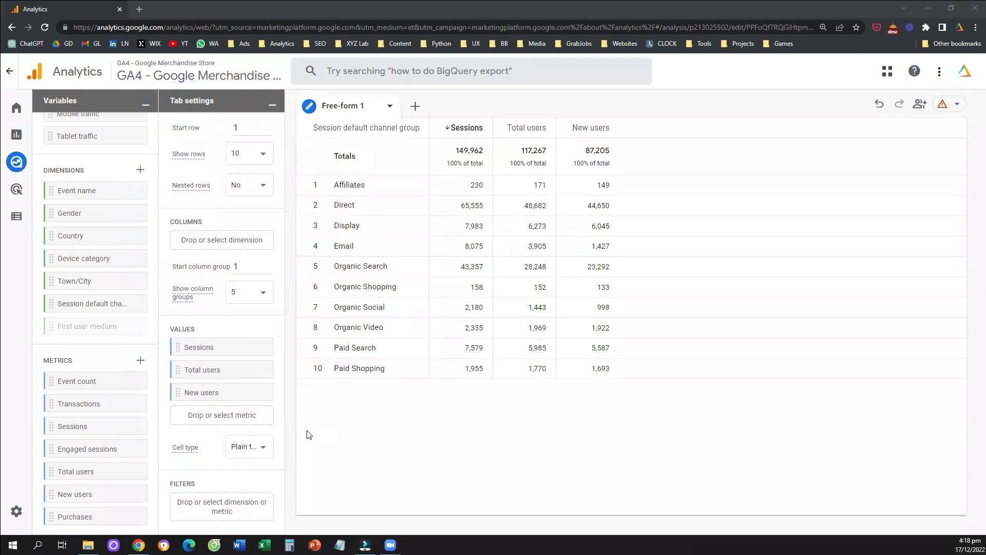
- Add and apply an exploration filter that keeps only rows with Sessions > 5000
{"action": "left_click", "coordinate": [230, 516]}
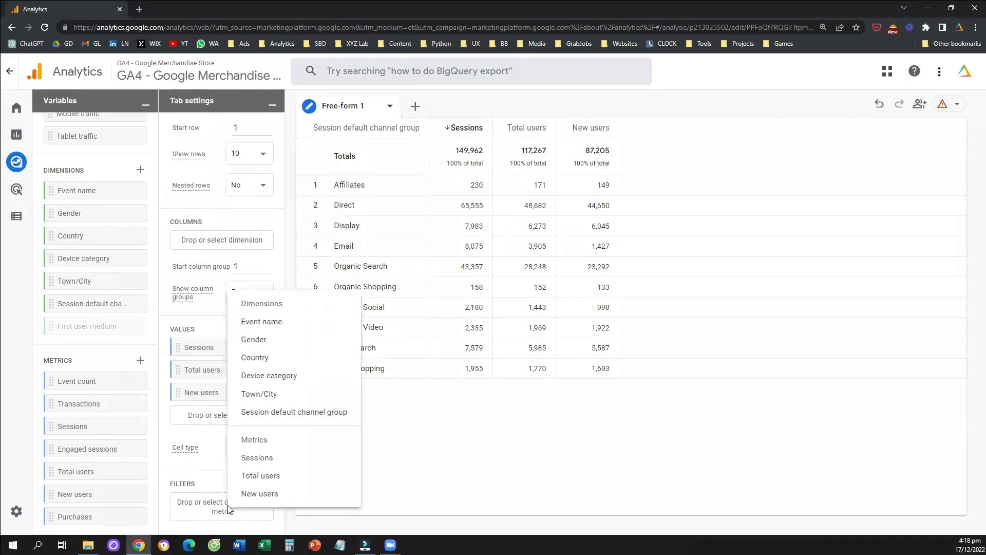
{"action": "left_click", "coordinate": [278, 456]}
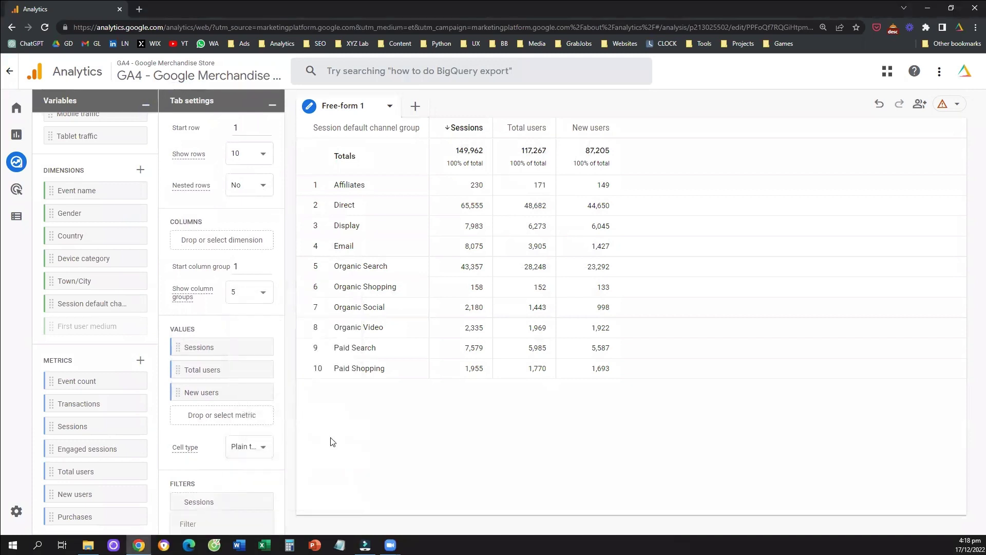
{"action": "scroll", "coordinate": [266, 469], "scroll_direction": "down", "scroll_amount": 3}
{"action": "left_click", "coordinate": [251, 422]}
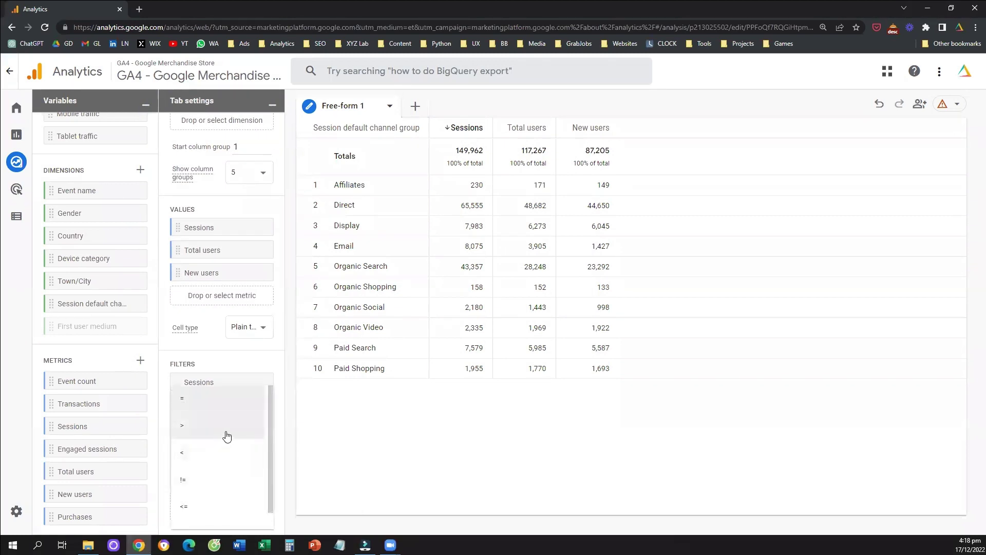
{"action": "left_click", "coordinate": [225, 436]}
{"action": "left_click", "coordinate": [214, 447]}
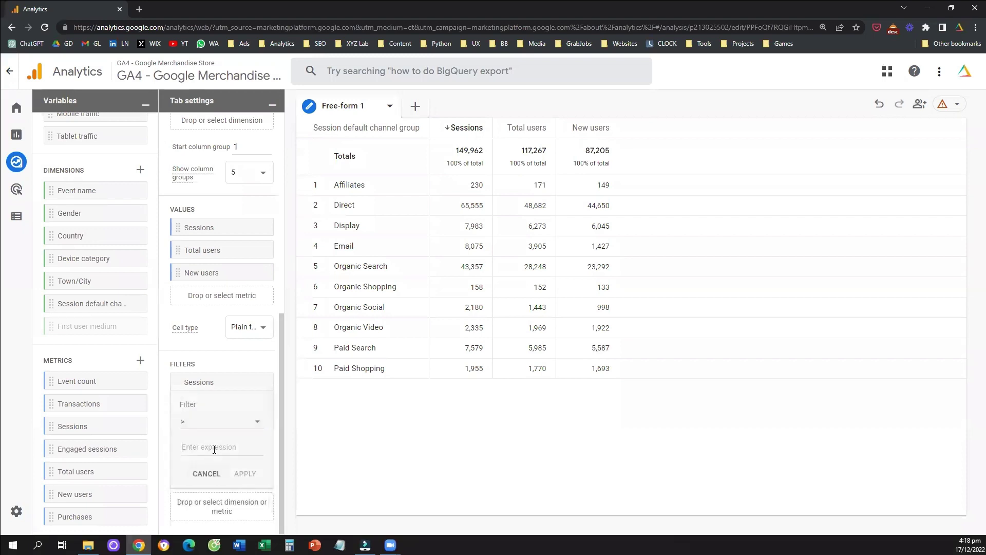
{"action": "type", "text": "50"}
{"action": "left_click", "coordinate": [245, 474]}
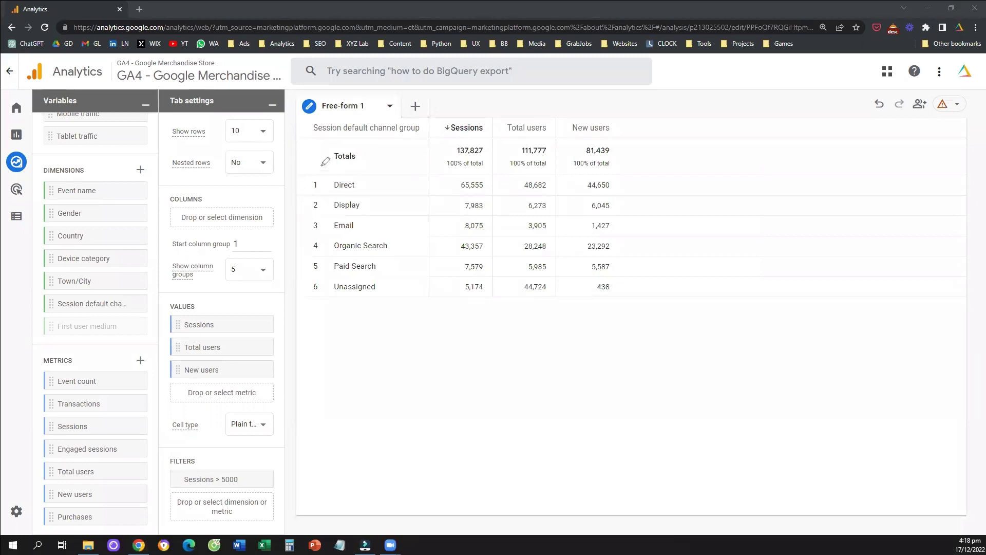
{"action": "left_click_drag", "start_coordinate": [323, 165], "coordinate": [300, 310]}
{"action": "mouse_move", "coordinate": [659, 118]}
{"action": "left_mouse_down"}
{"action": "mouse_move", "coordinate": [683, 293]}
{"action": "mouse_move", "coordinate": [669, 324]}
{"action": "left_mouse_up"}
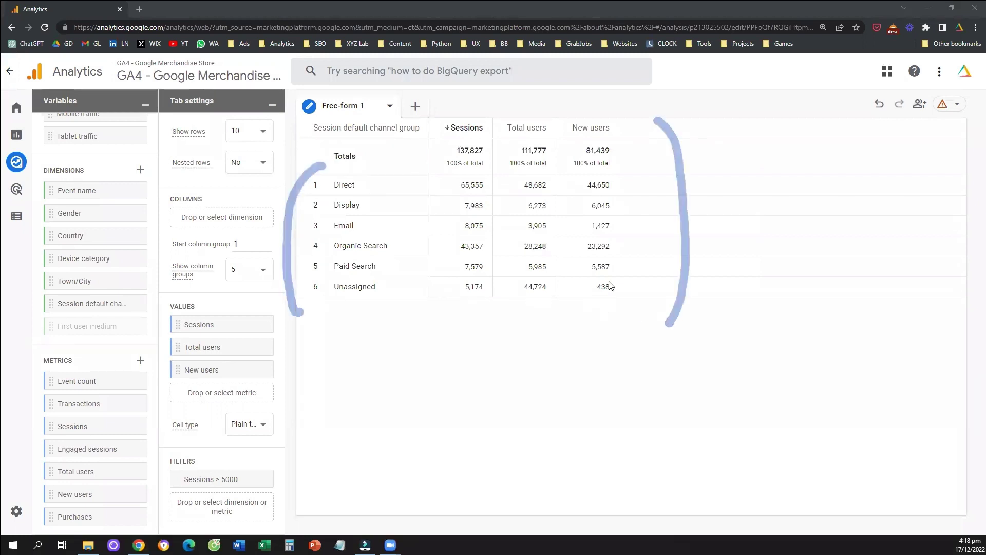
{"action": "right_click", "coordinate": [513, 358]}
- Remove the Sessions > 5000 filter from the exploration
{"action": "left_click", "coordinate": [262, 483]}
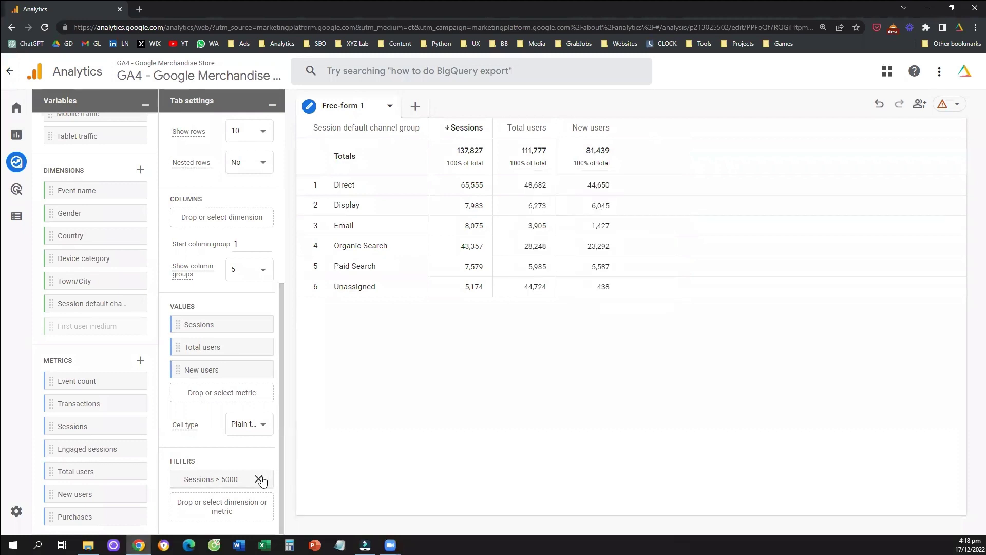
{"action": "left_click", "coordinate": [258, 479]}
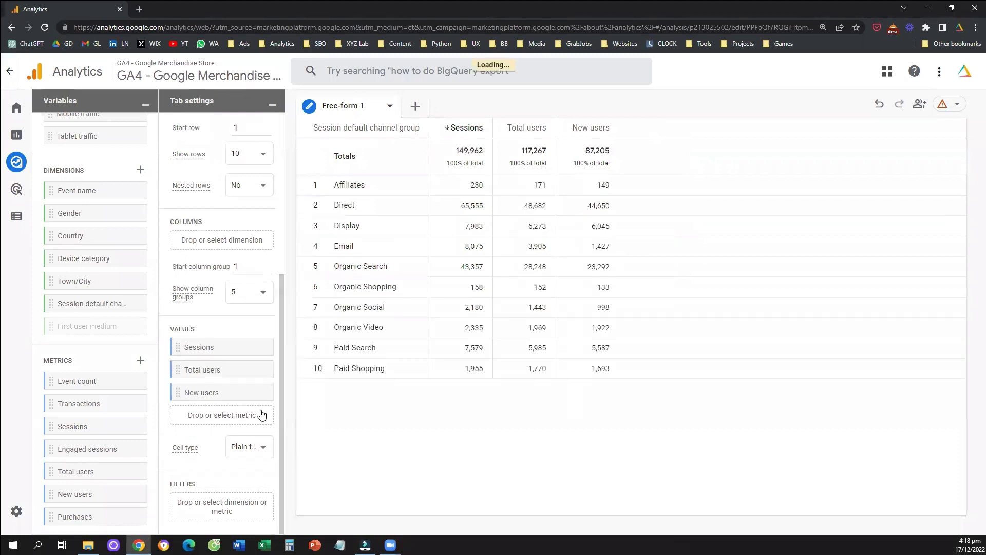
{"action": "scroll", "coordinate": [226, 392], "scroll_direction": "up", "scroll_amount": 5}
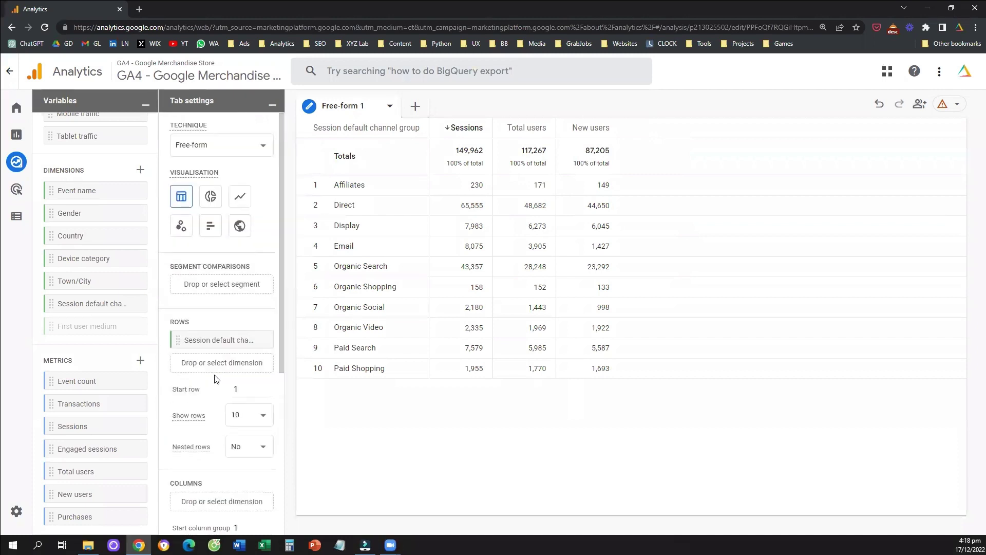